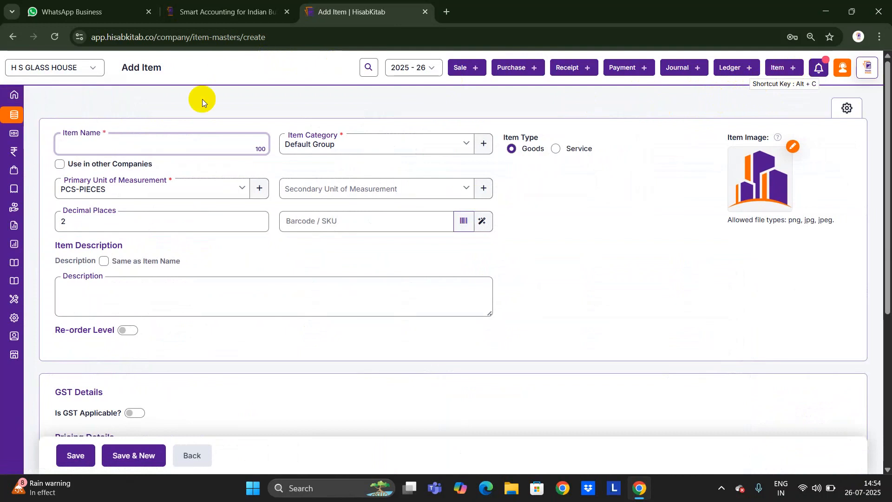
# Name the new item Glass and keep Default Group as its category
pyautogui.write('S')
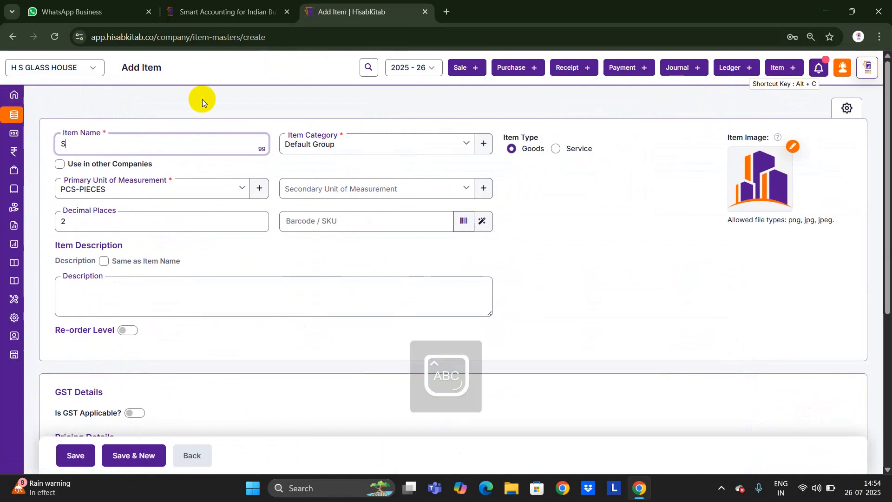
pyautogui.press('BackSpace')
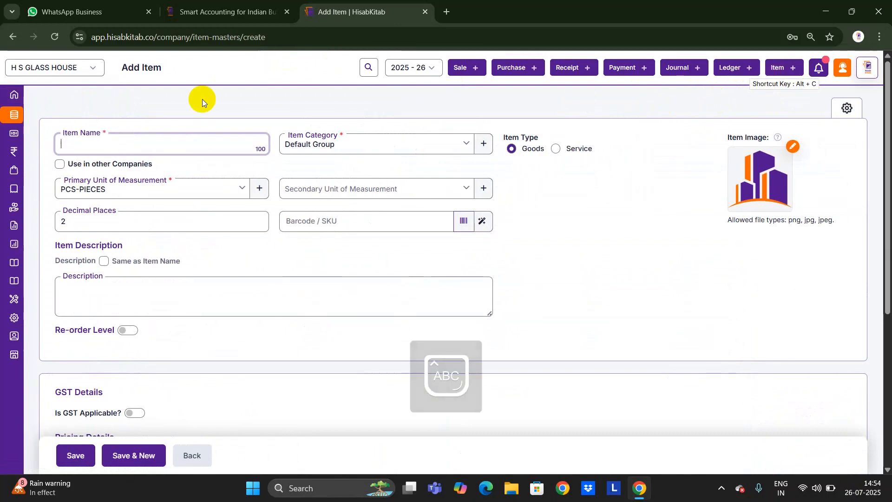
pyautogui.write('G')
pyautogui.press('capslock')
pyautogui.write('lass')
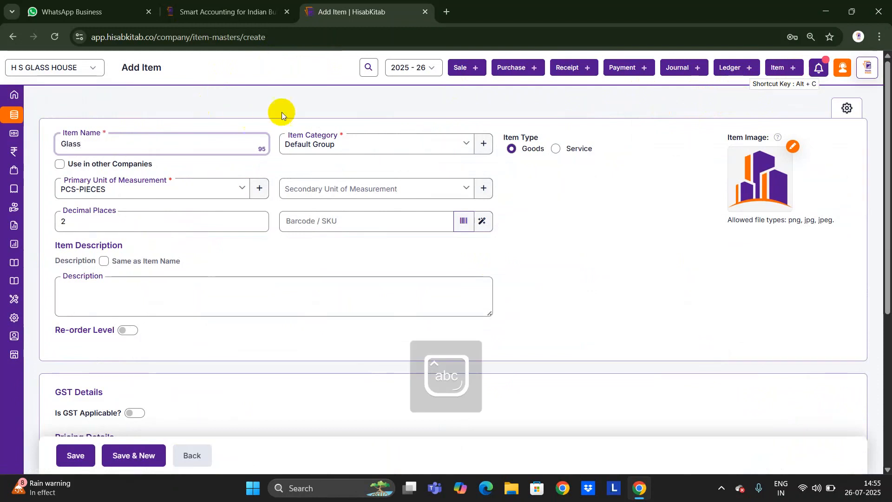
pyautogui.click(327, 147)
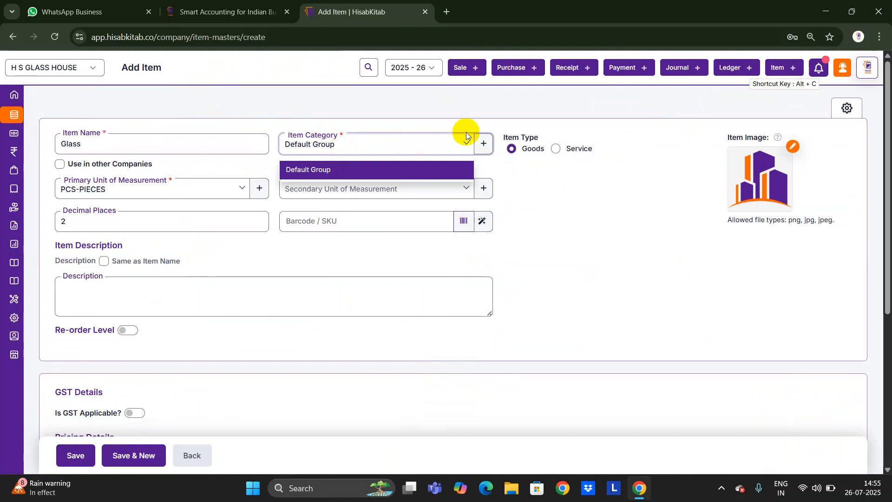
pyautogui.click(559, 242)
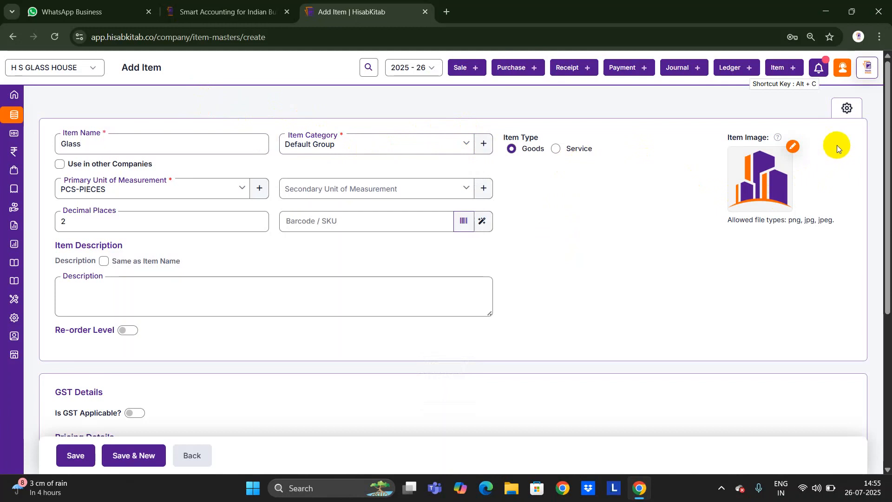
# Set the item's primary unit of measurement to MTR-METERS
pyautogui.click(177, 196)
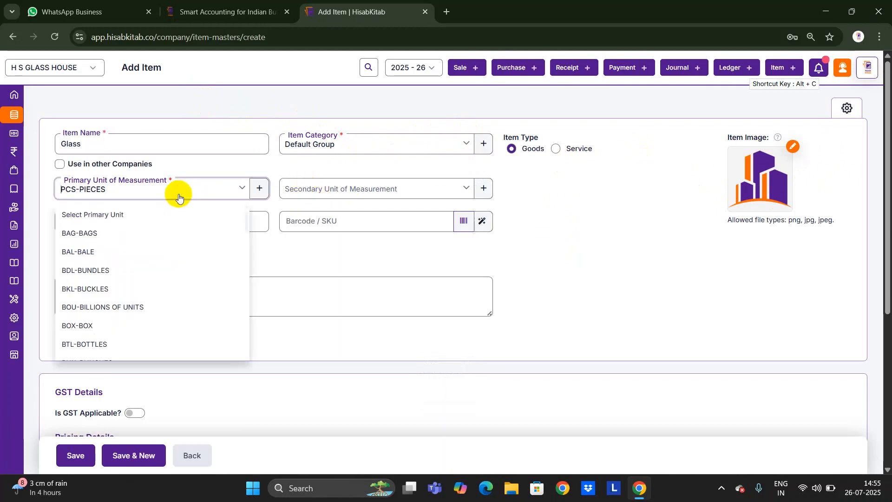
pyautogui.write('n')
pyautogui.press('BackSpace')
pyautogui.write('n')
pyautogui.press('BackSpace')
pyautogui.write('mtr')
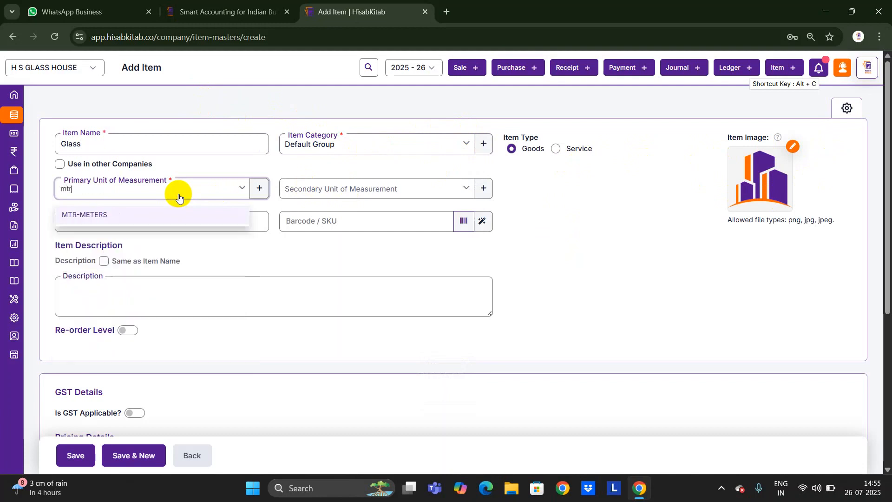
pyautogui.press('Return')
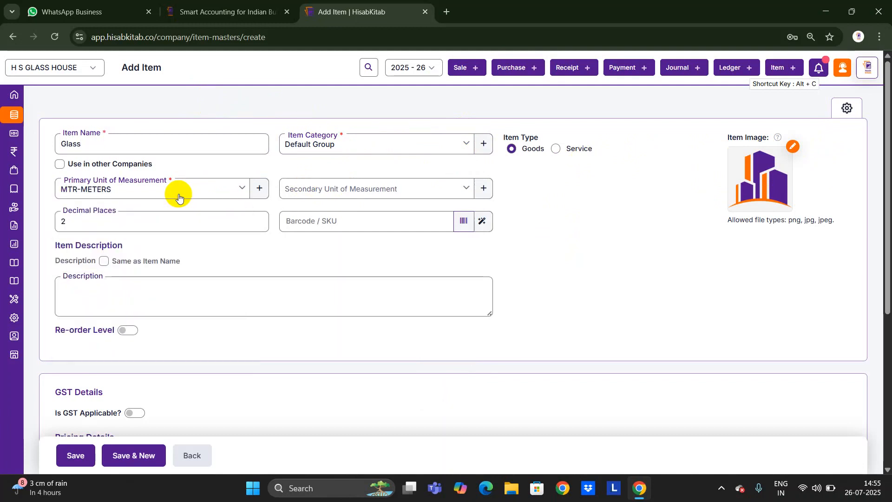
# Set the secondary unit of measurement to SQF-SQUARE FEET with a conversion rate of 10 per meter
pyautogui.click(363, 191)
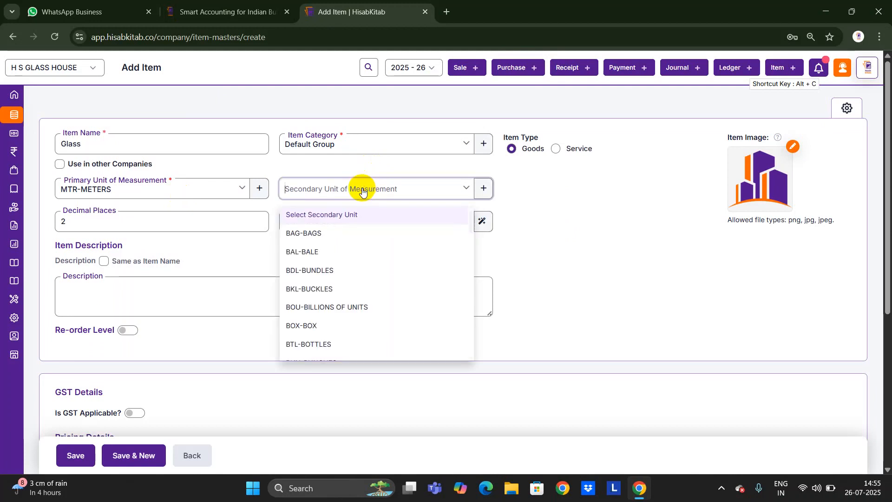
pyautogui.write('sq')
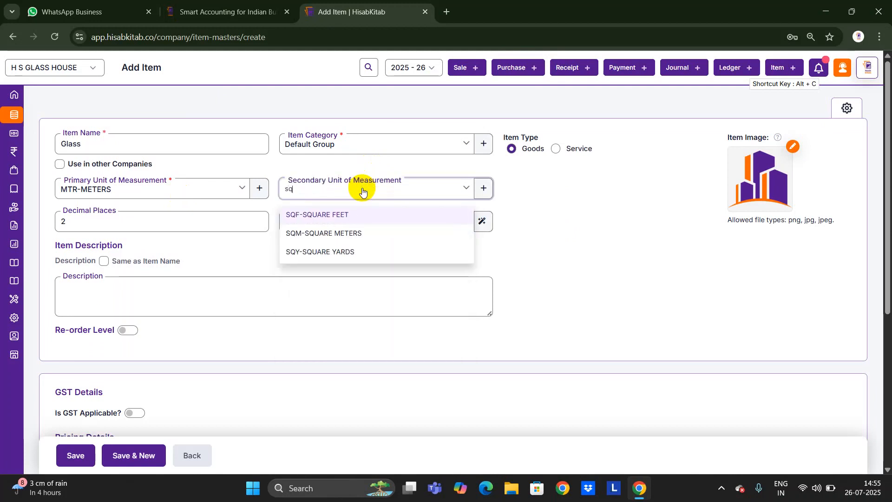
pyautogui.press('Return')
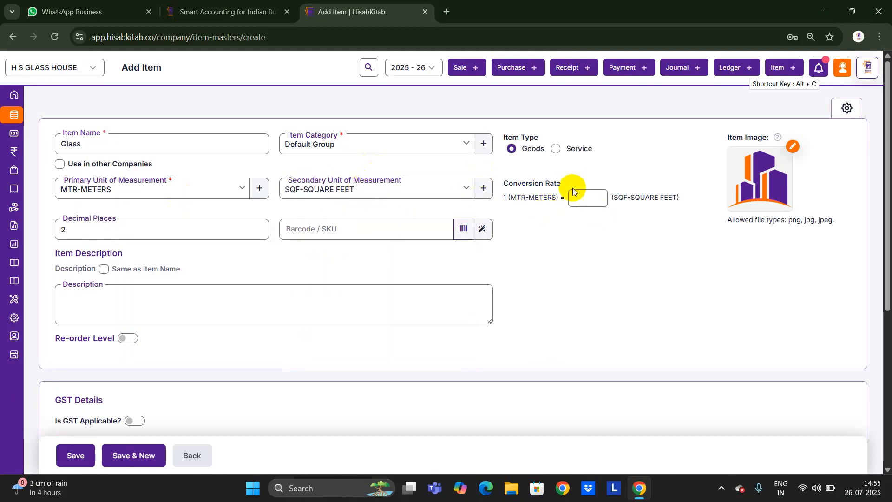
pyautogui.click(576, 203)
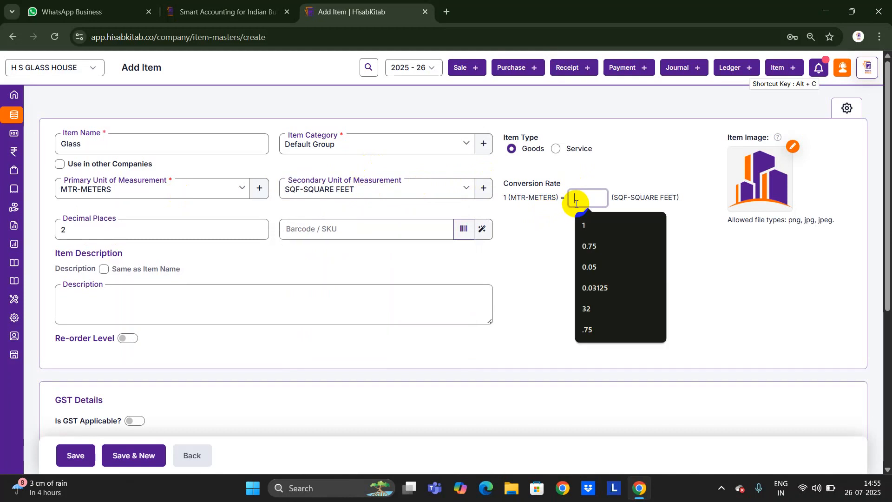
pyautogui.write('10')
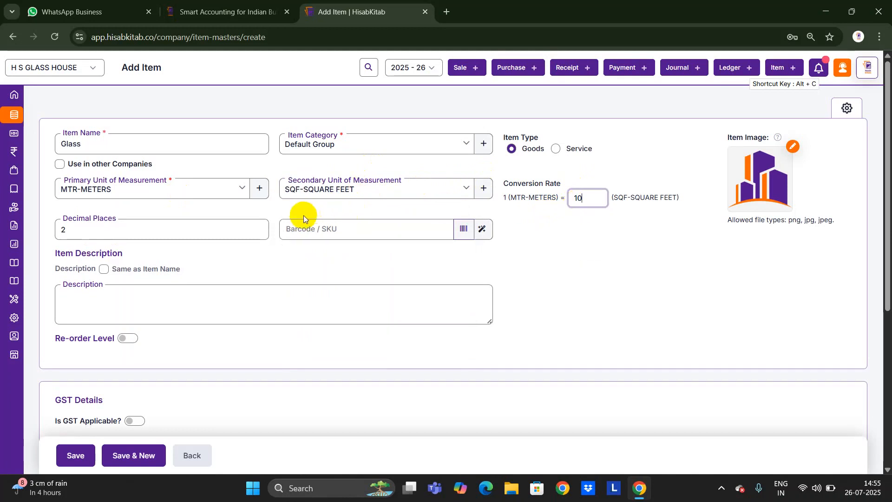
pyautogui.click(260, 188)
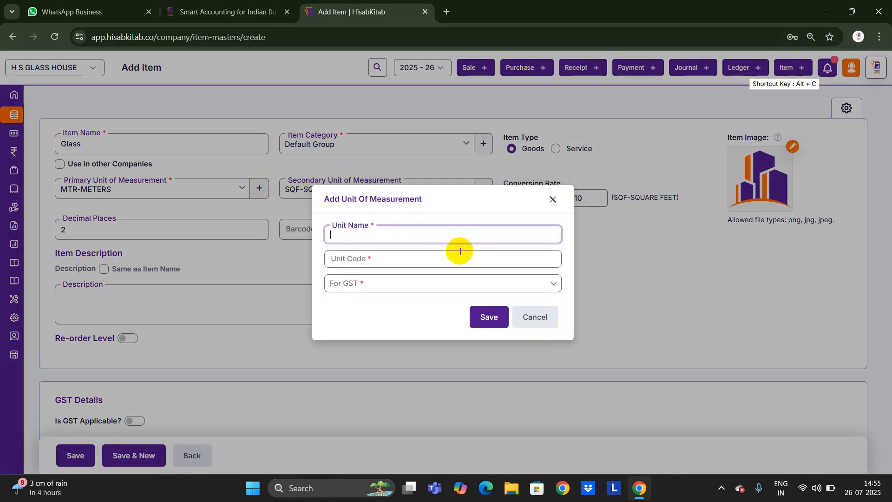
pyautogui.click(549, 208)
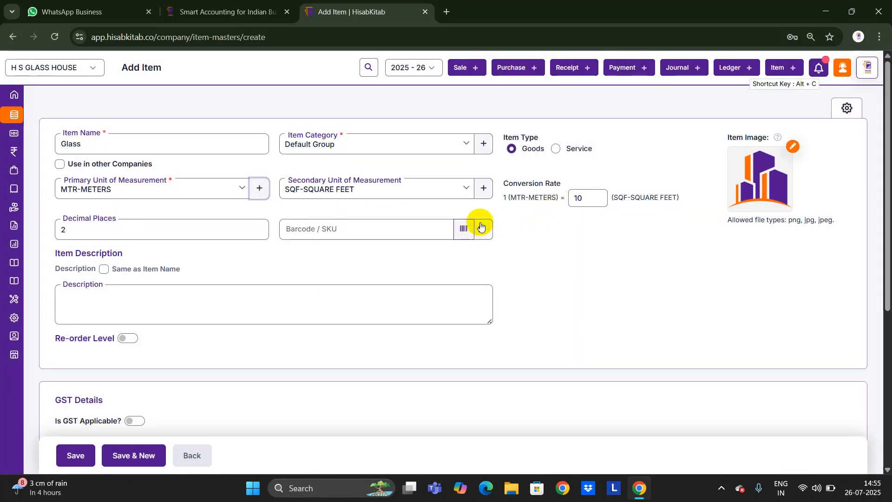
pyautogui.click(204, 254)
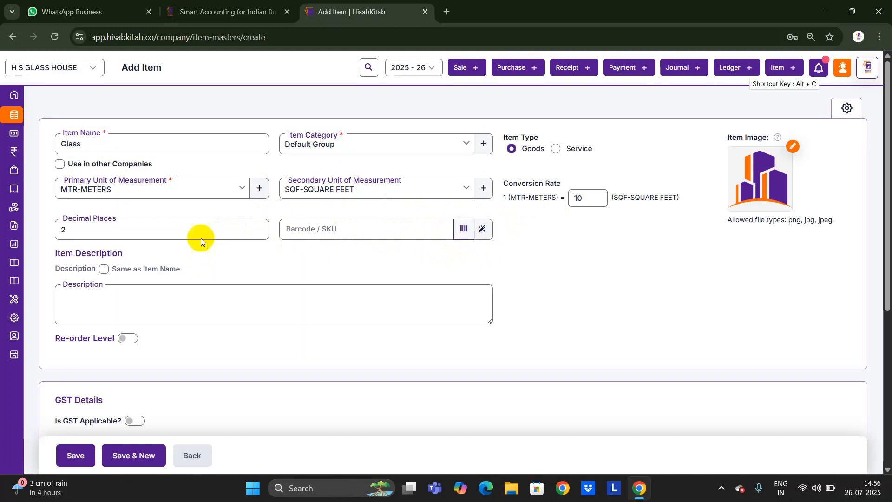
pyautogui.scroll(-1, 195, 244)
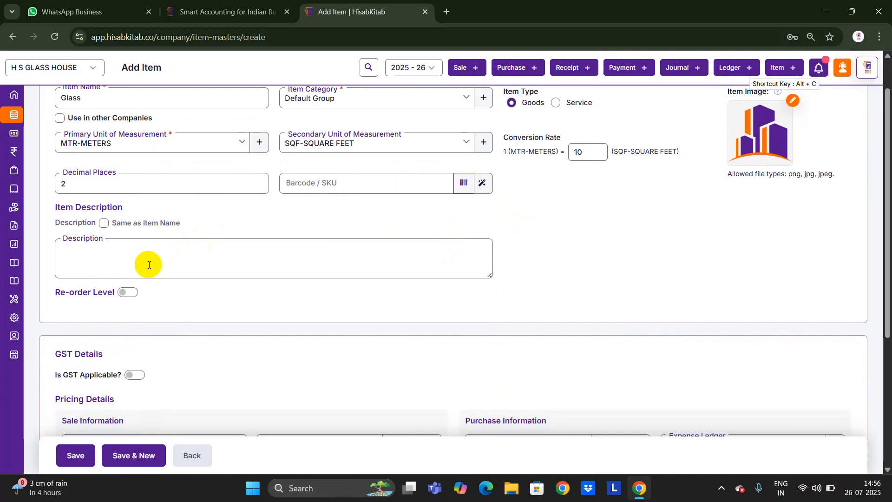
pyautogui.scroll(-1, 148, 264)
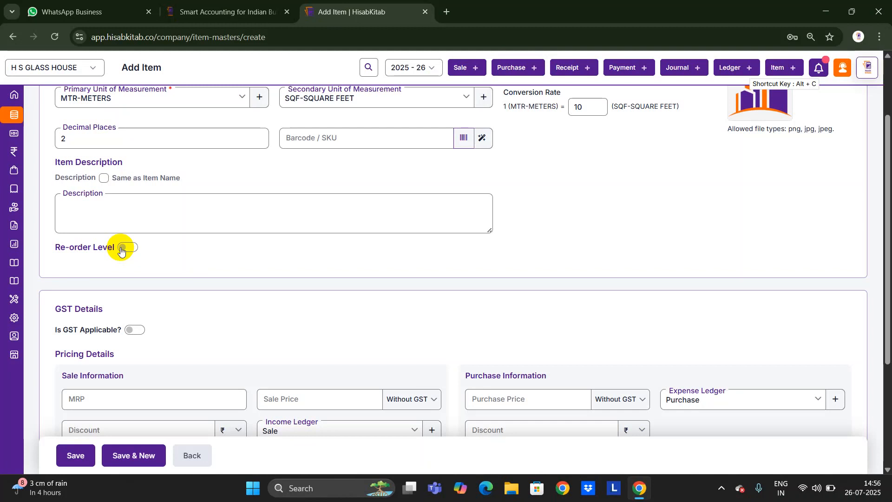
pyautogui.click(121, 248)
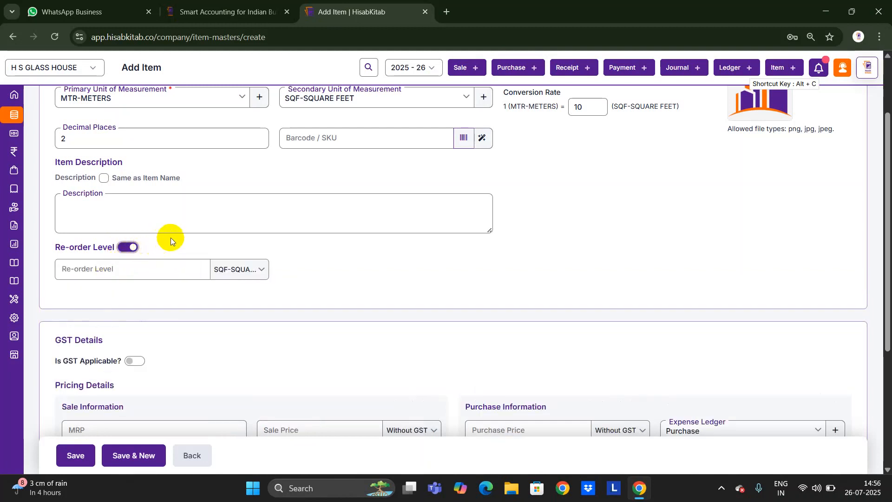
pyautogui.click(127, 247)
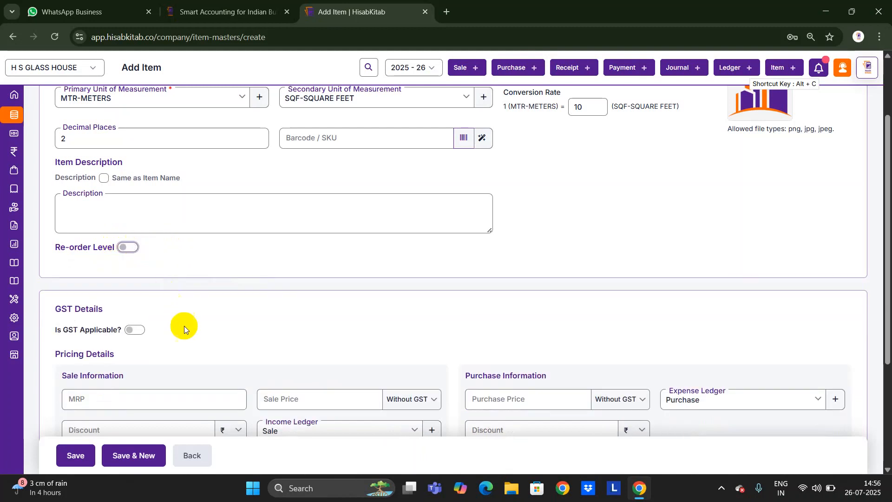
# Make GST applicable to the item and set its GST rate to 18%
pyautogui.scroll(-2, 185, 327)
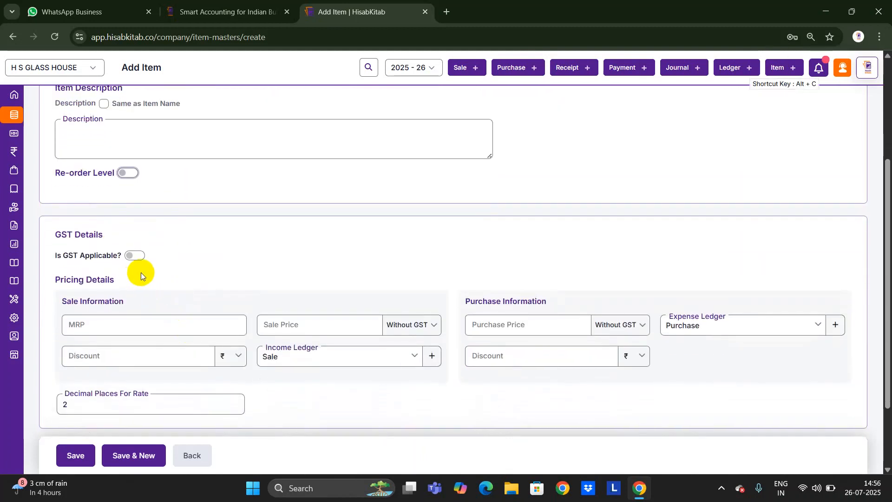
pyautogui.click(134, 255)
pyautogui.click(123, 285)
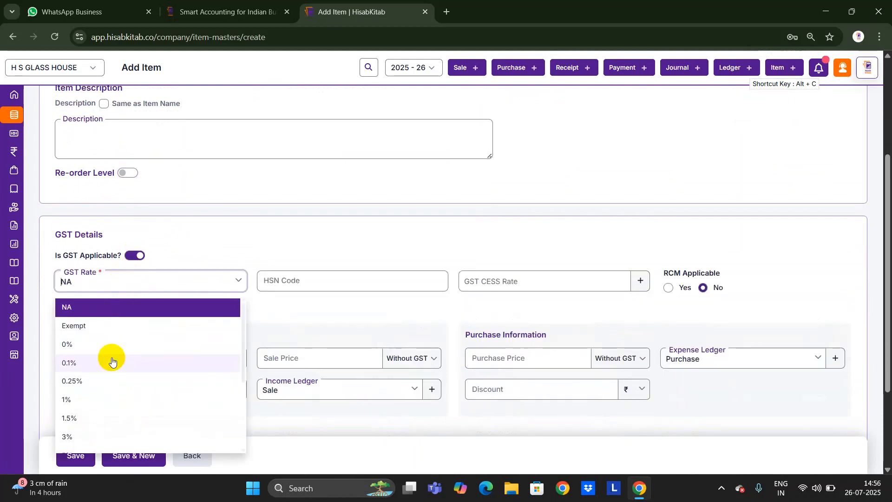
pyautogui.write('18')
pyautogui.press('Return')
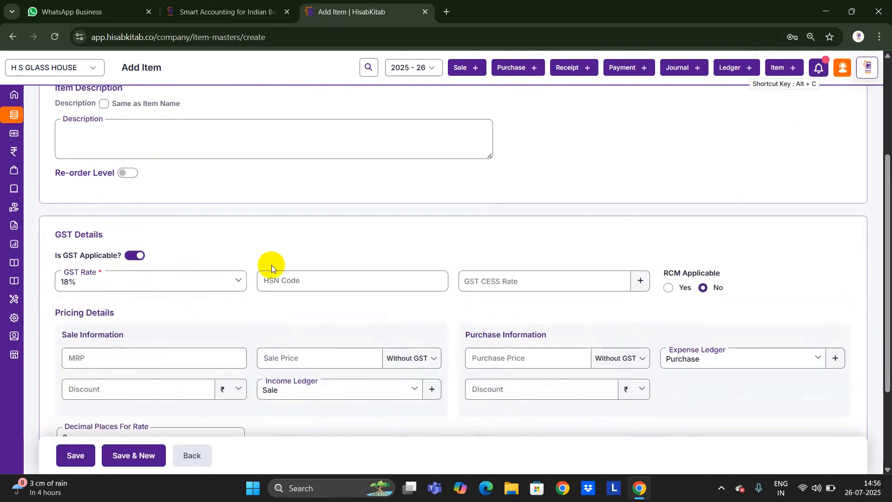
# Enter HSN code 5407 in the GST details and check the available GST CESS rates
pyautogui.click(284, 277)
pyautogui.write('5407')
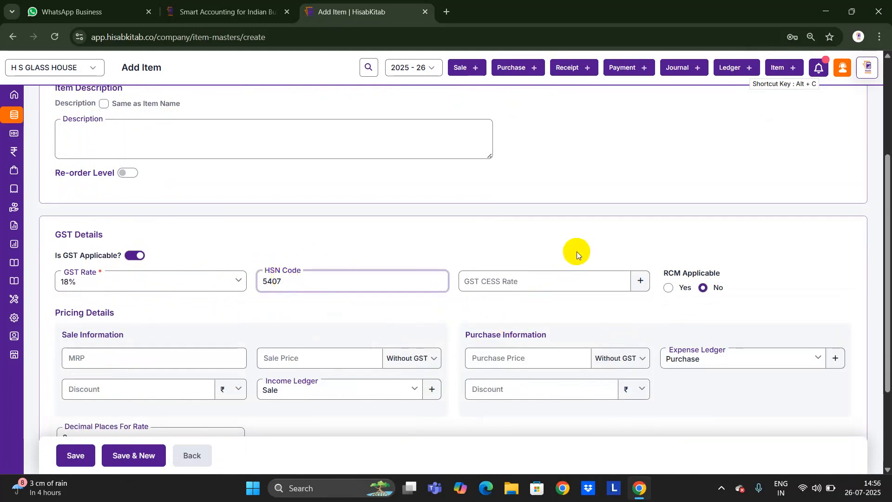
pyautogui.click(550, 291)
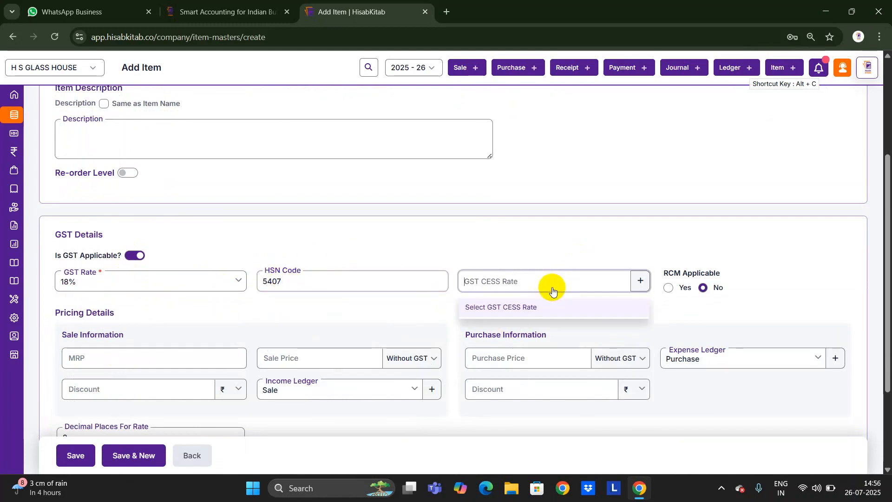
pyautogui.moveTo(656, 268); pyautogui.dragTo(697, 268)
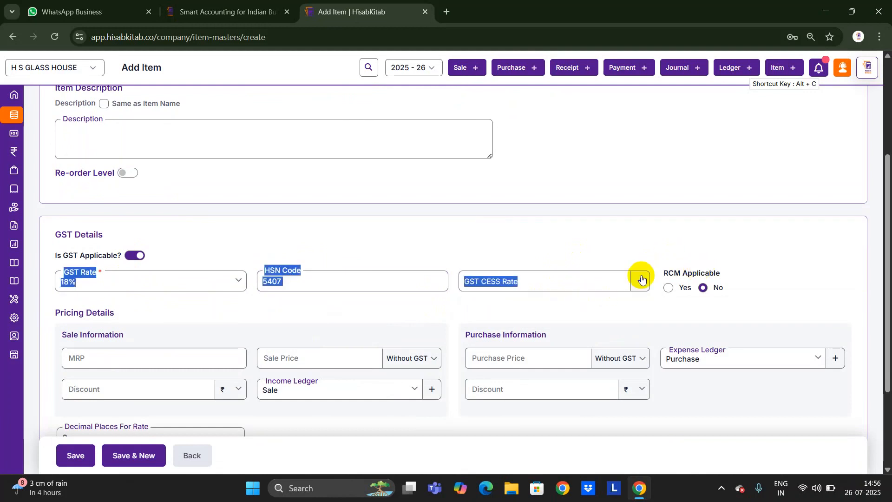
pyautogui.click(432, 232)
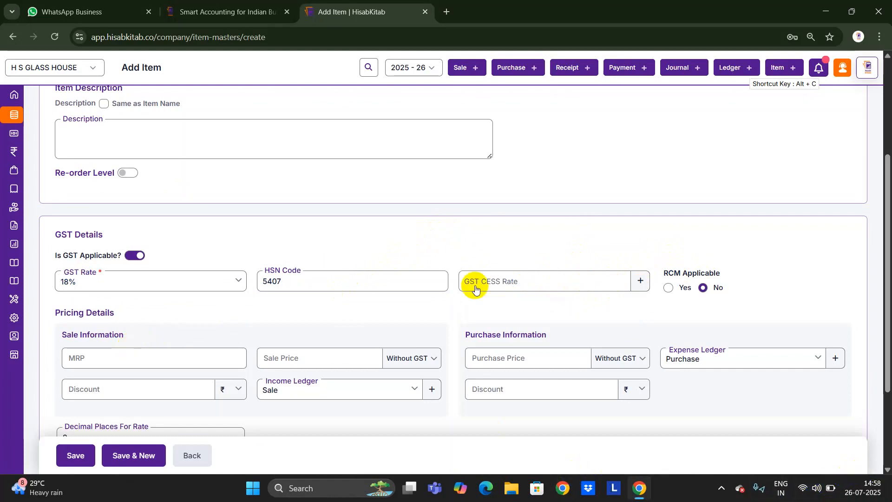
# Review the pricing and opening stock sections, and start a new custom field in the item configuration
pyautogui.scroll(-1, 328, 298)
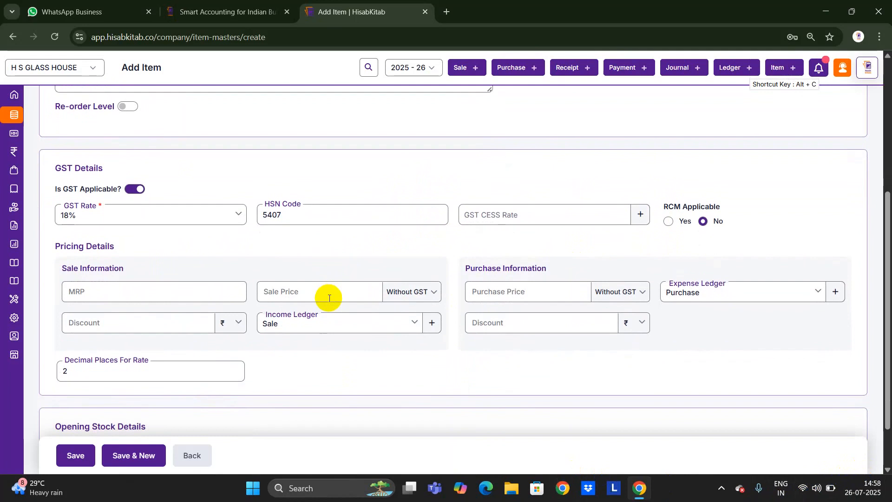
pyautogui.scroll(-1, 467, 355)
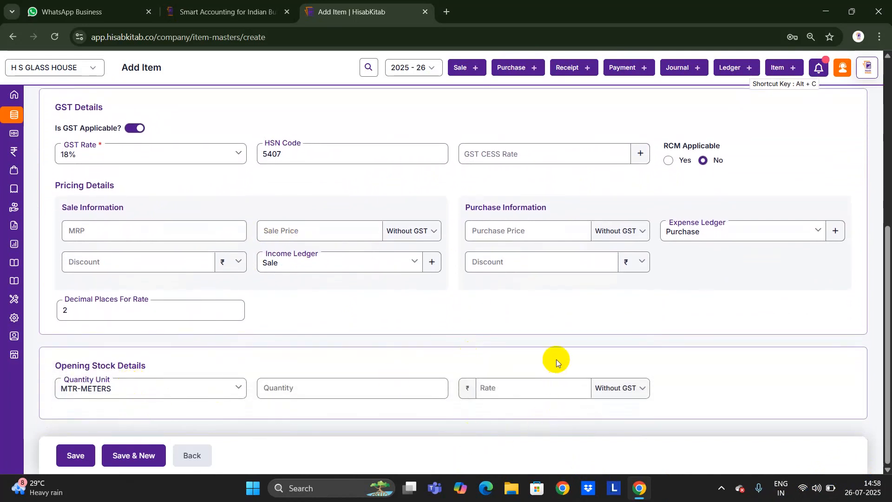
pyautogui.scroll(5, 556, 358)
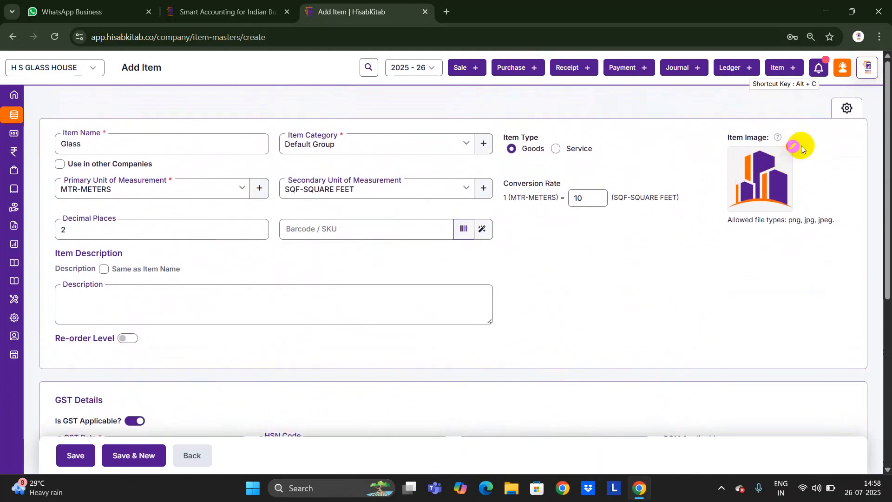
pyautogui.click(856, 109)
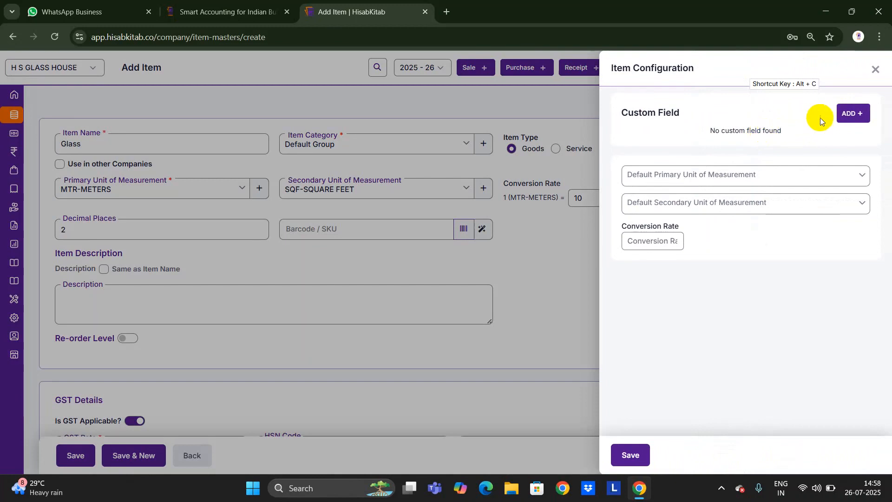
pyautogui.click(848, 114)
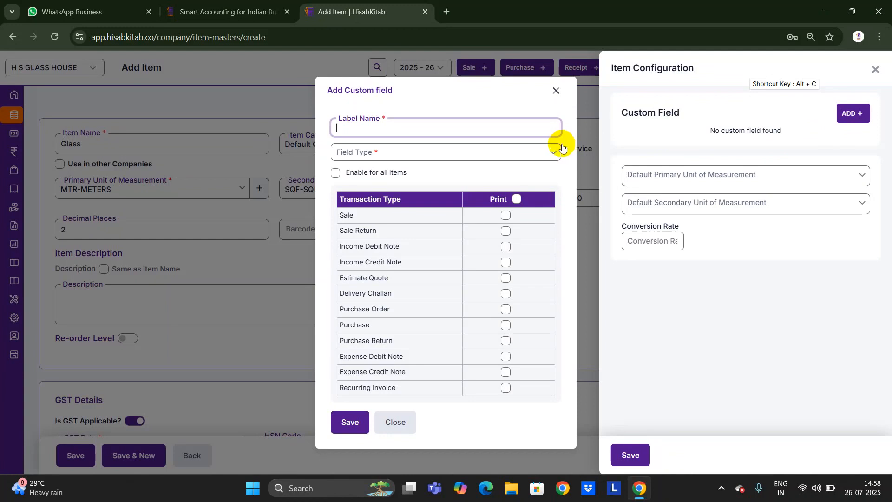
# Name the new custom field Length and set its field type to Number
pyautogui.click(542, 151)
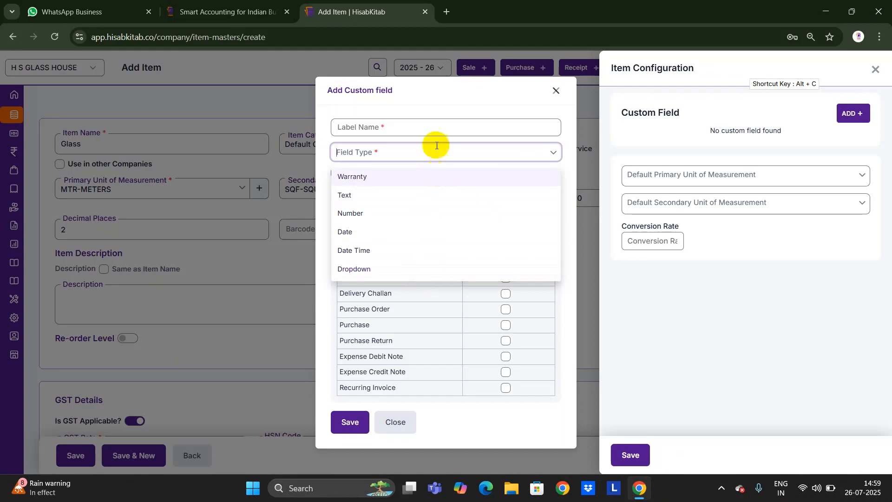
pyautogui.click(434, 124)
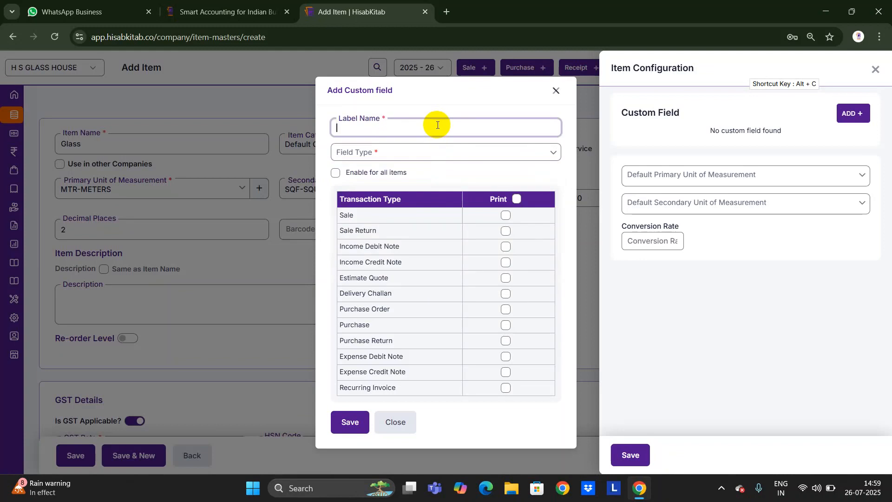
pyautogui.write('Length')
pyautogui.click(404, 158)
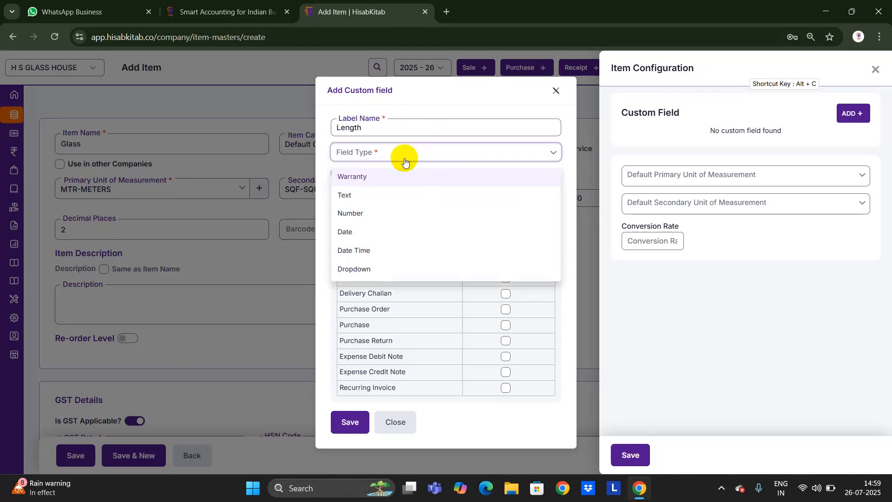
pyautogui.write('num')
pyautogui.press('Return')
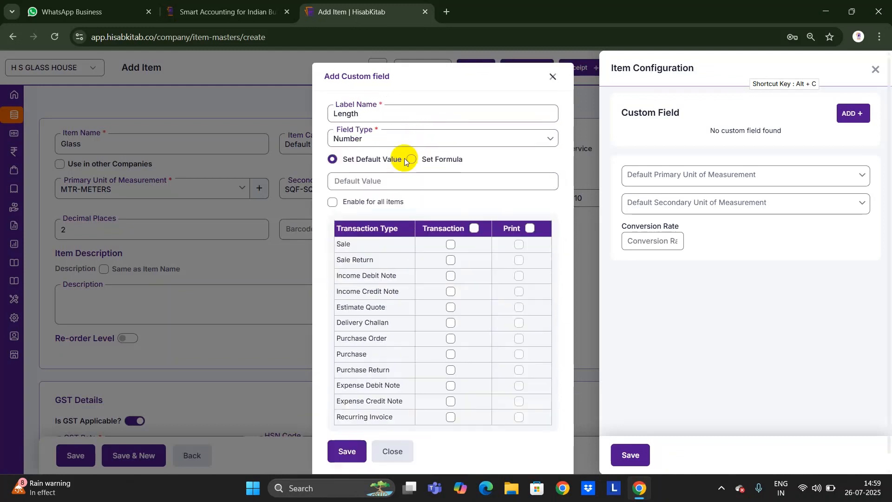
# Enable the Length field for all items, include it in transactions and print for every transaction type, and save it
pyautogui.click(333, 203)
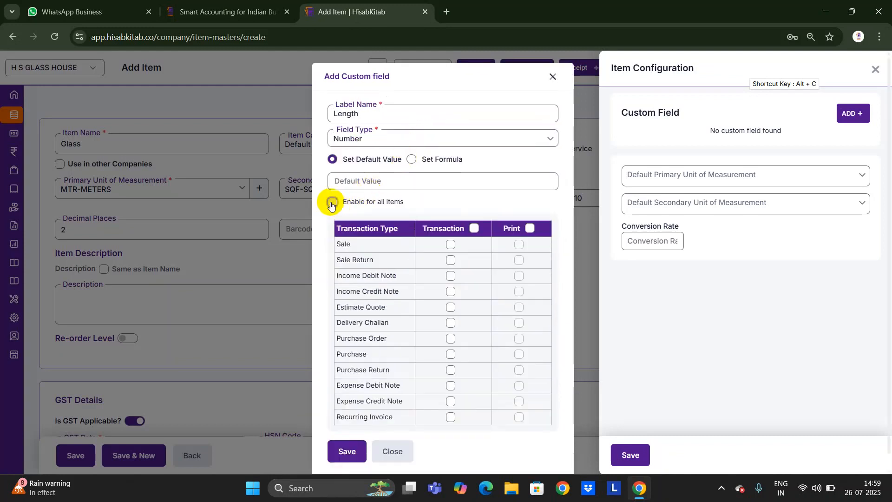
pyautogui.click(473, 228)
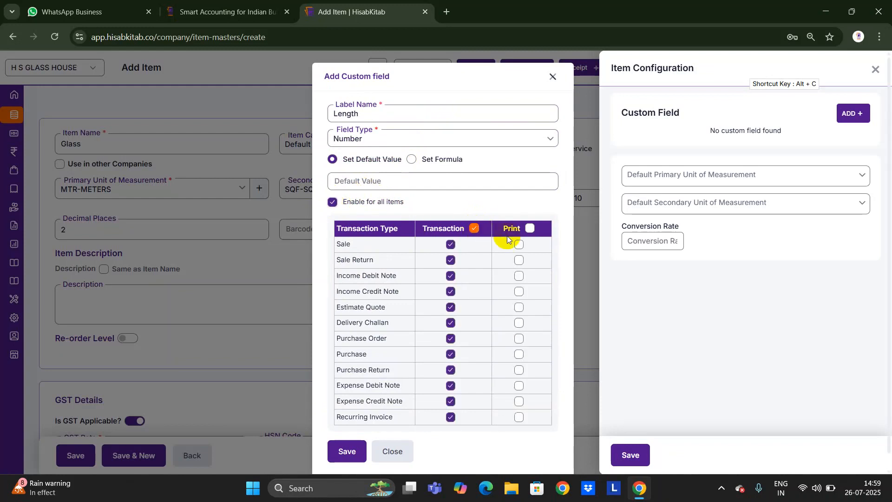
pyautogui.click(530, 228)
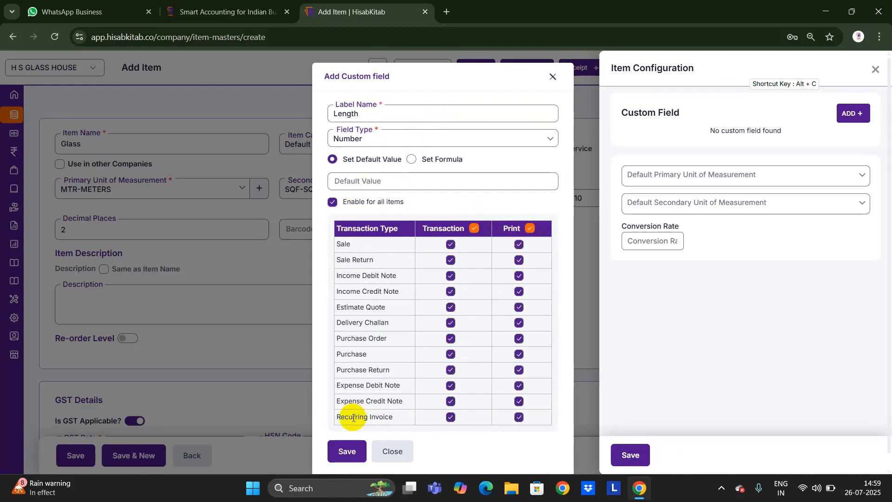
pyautogui.click(351, 451)
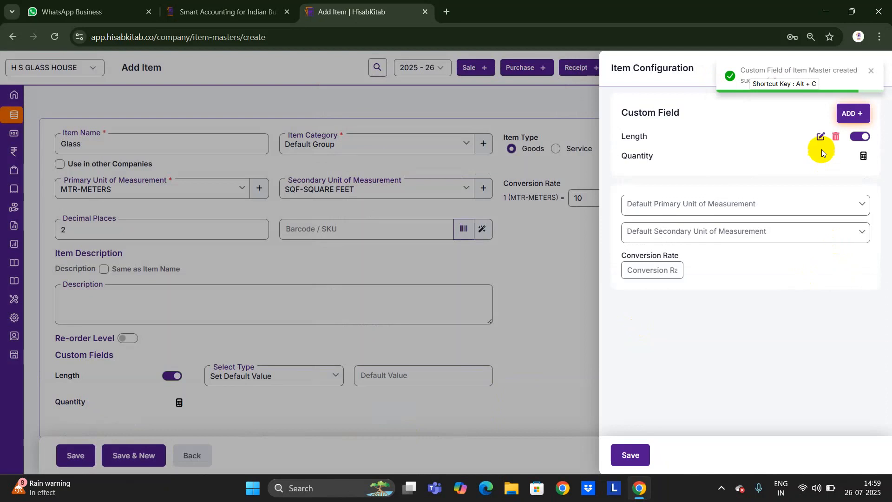
# Add another custom field named Width with the Number field type
pyautogui.click(853, 114)
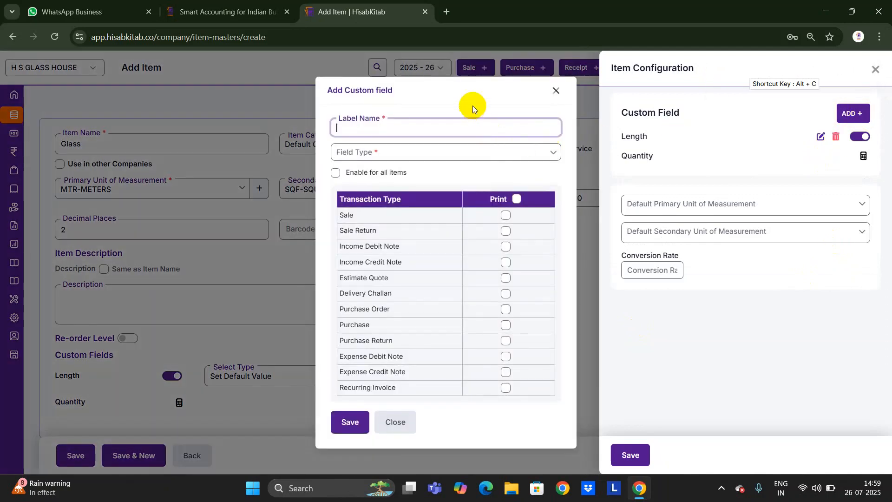
pyautogui.write('Width')
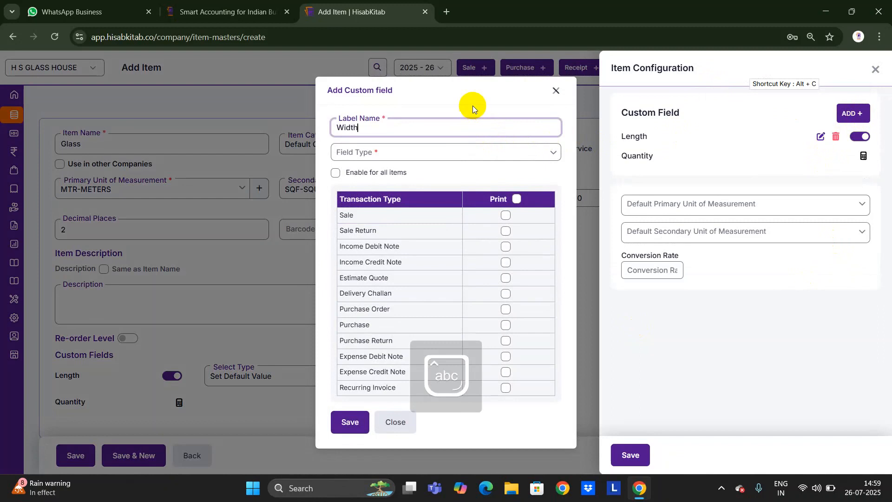
pyautogui.click(439, 153)
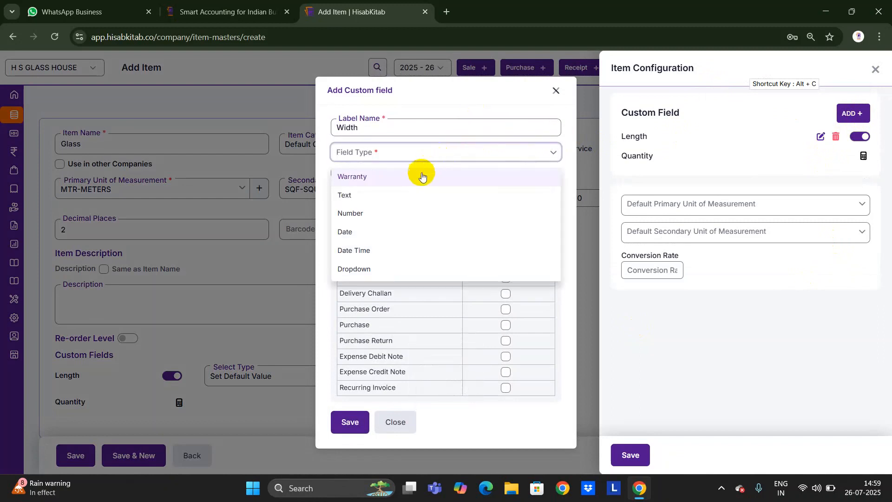
pyautogui.click(390, 213)
# Enable the Width field for all items, with transaction and print for every type, and save the field and item configuration
pyautogui.click(332, 203)
pyautogui.click(475, 228)
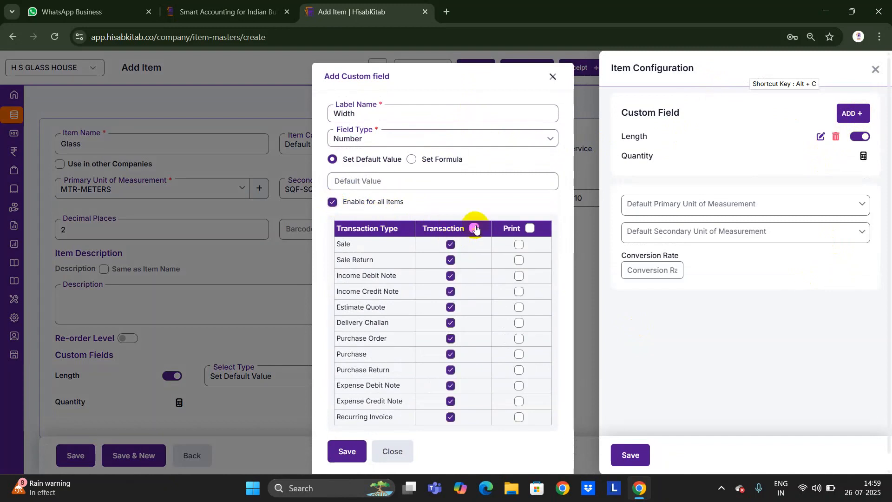
pyautogui.click(529, 228)
pyautogui.click(346, 451)
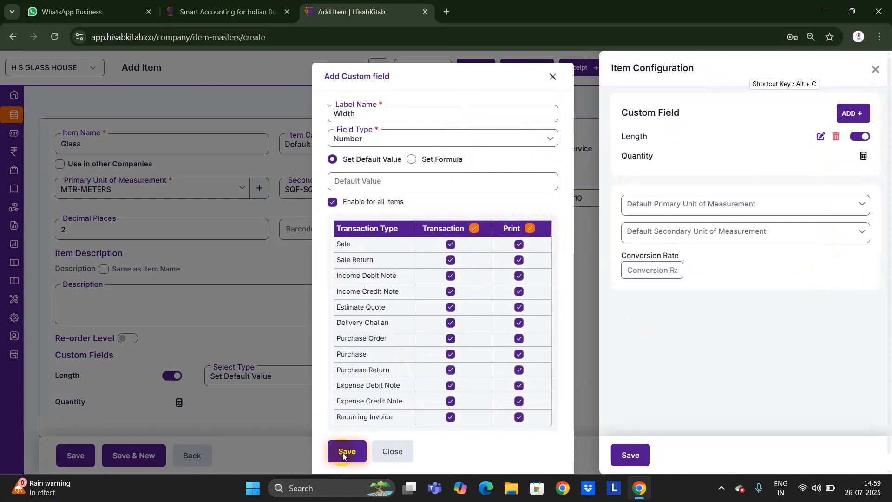
pyautogui.click(627, 455)
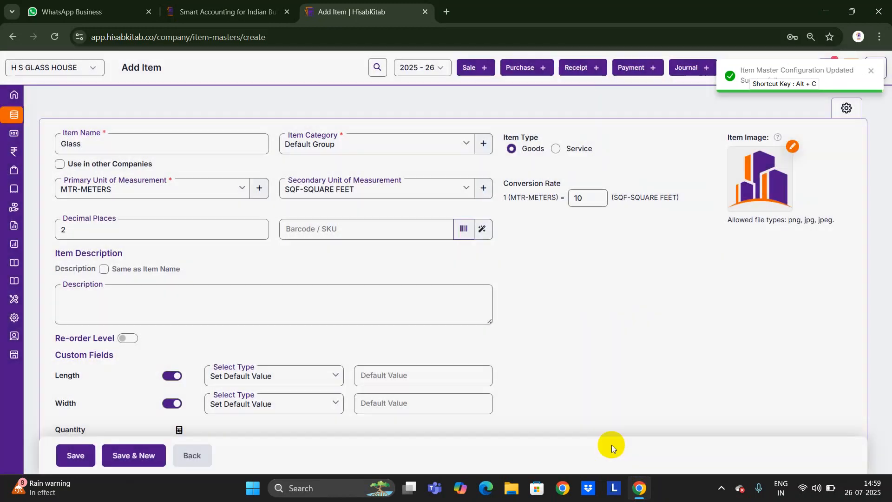
# Set the Quantity formula to {Length}*{Width} in the custom fields and save the Glass item
pyautogui.scroll(-1, 587, 392)
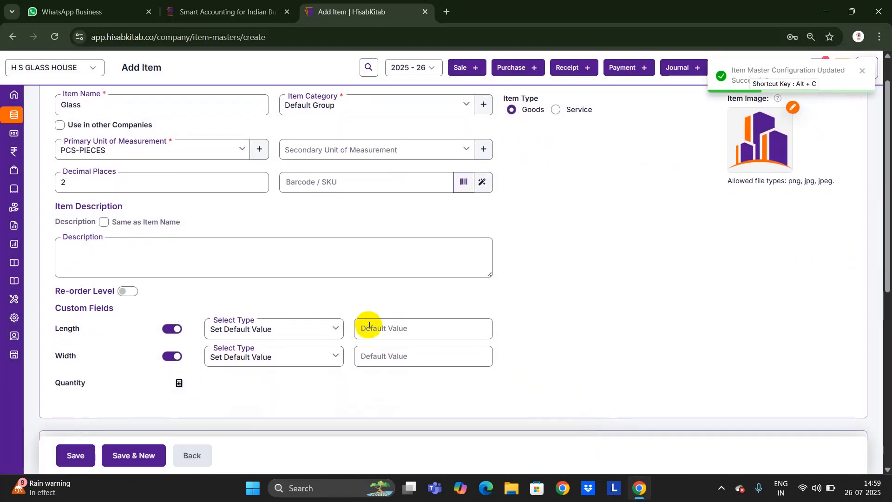
pyautogui.click(177, 385)
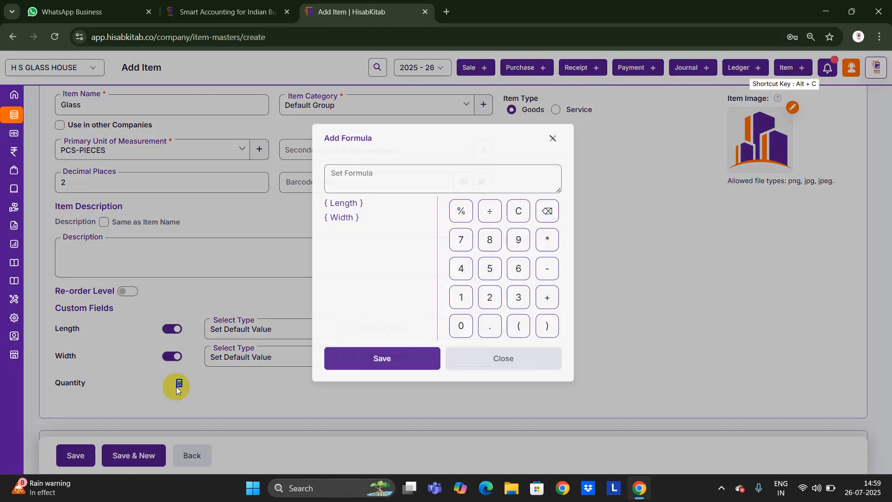
pyautogui.click(355, 214)
pyautogui.click(546, 250)
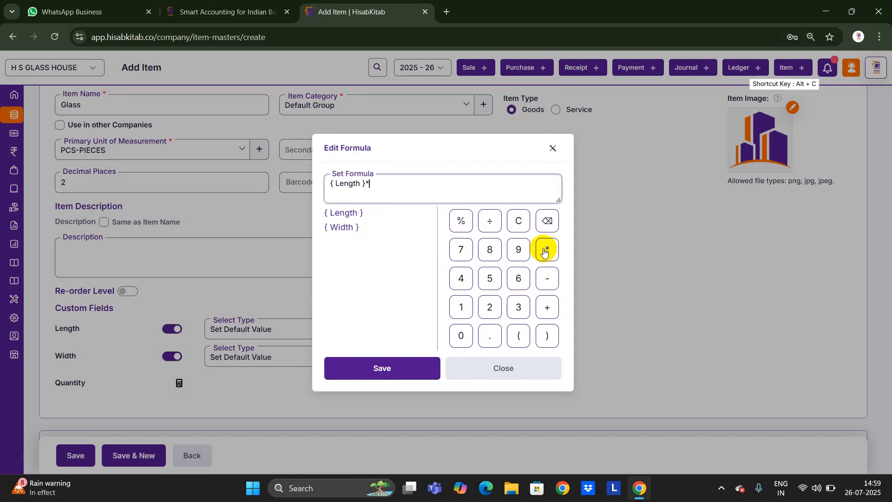
pyautogui.click(355, 229)
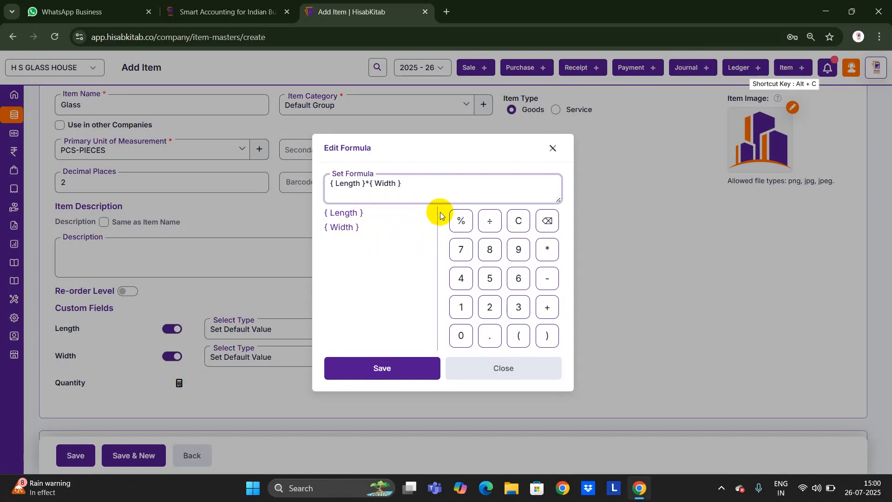
pyautogui.click(357, 377)
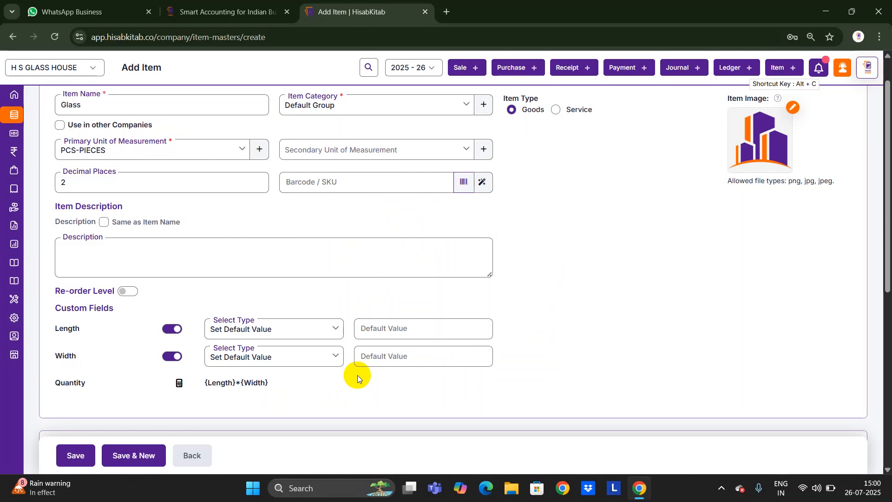
pyautogui.click(81, 461)
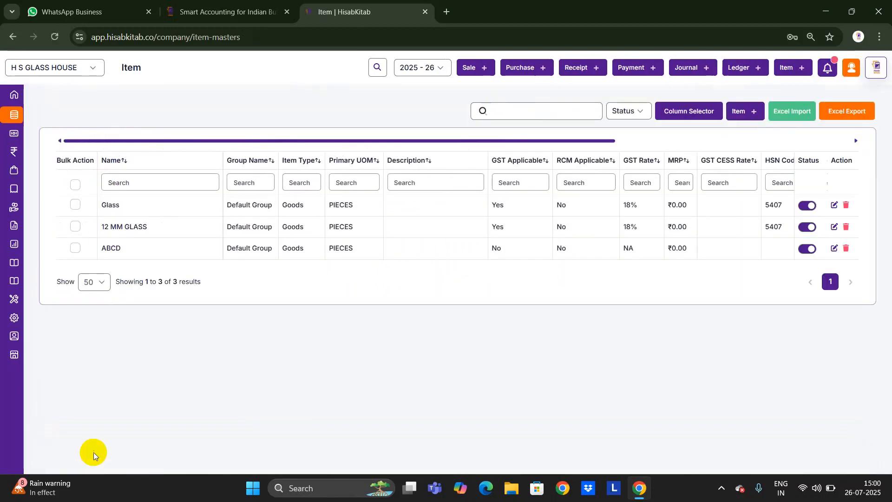
# Start a new sale invoice for the party Siya Enterprise and add Glass as the first line item
pyautogui.click(485, 68)
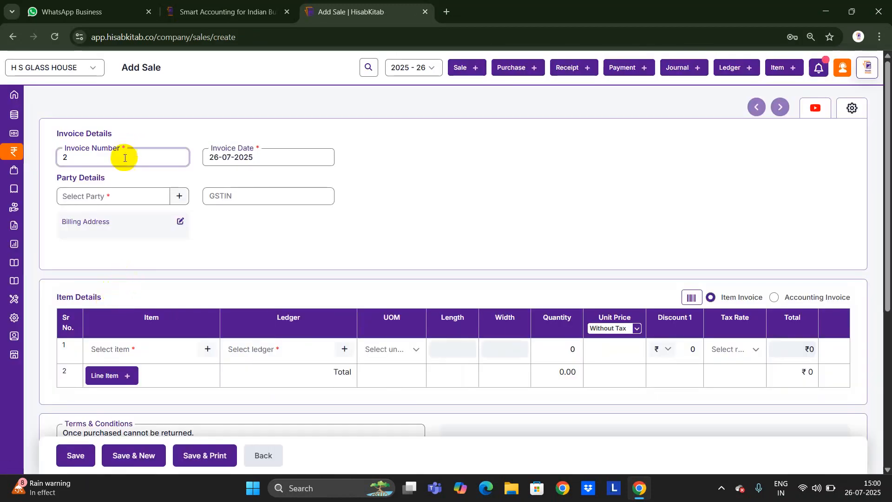
pyautogui.click(120, 195)
pyautogui.click(120, 264)
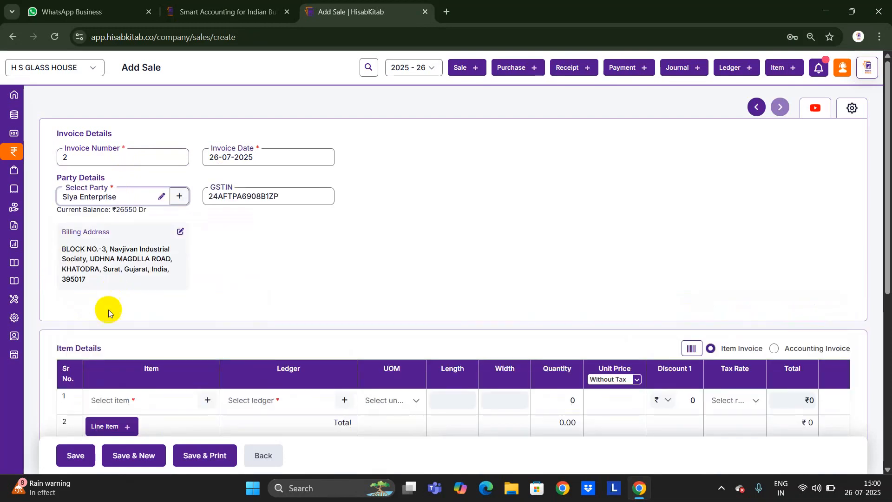
pyautogui.click(98, 399)
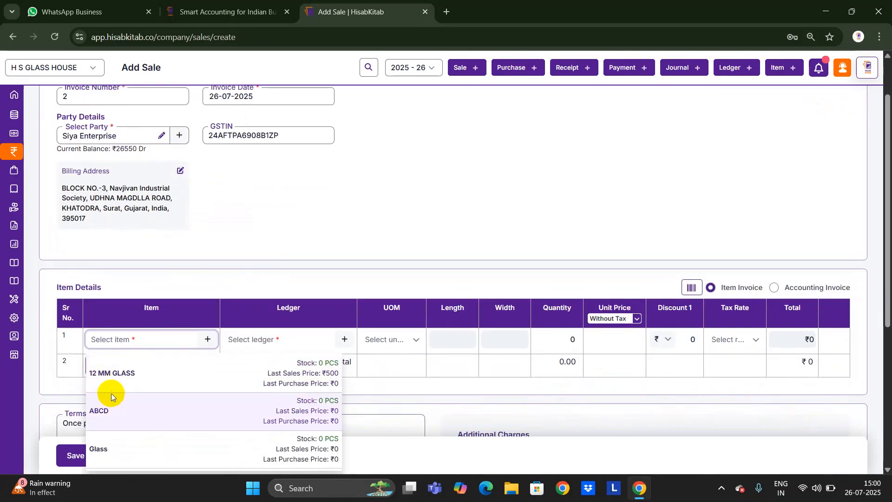
pyautogui.click(110, 447)
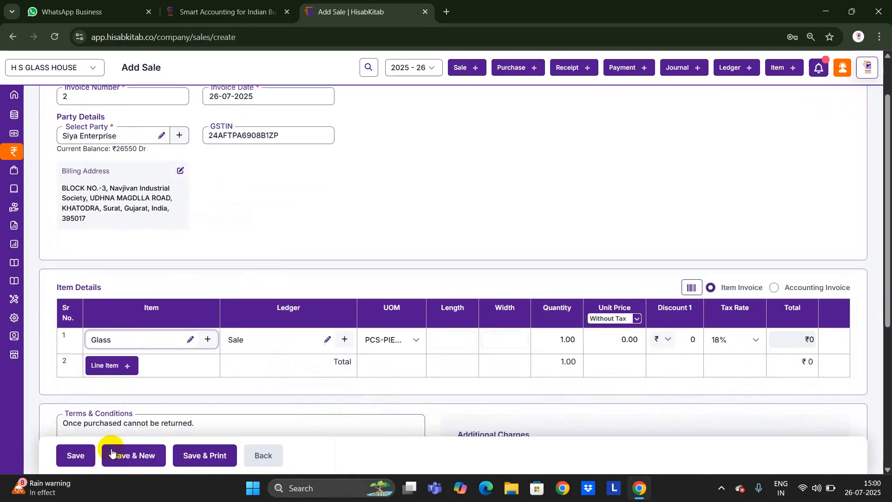
# Enter a length of 15 and a width of 10 on the Glass line of the invoice
pyautogui.click(453, 342)
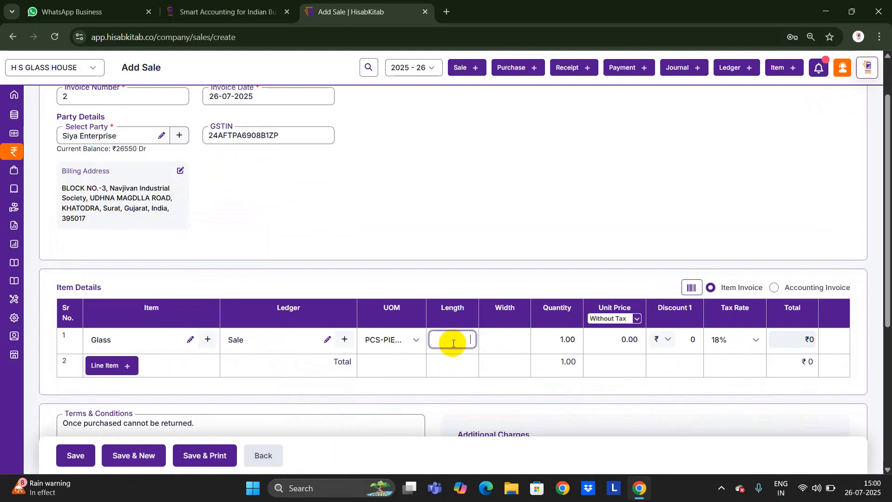
pyautogui.press('Tab')
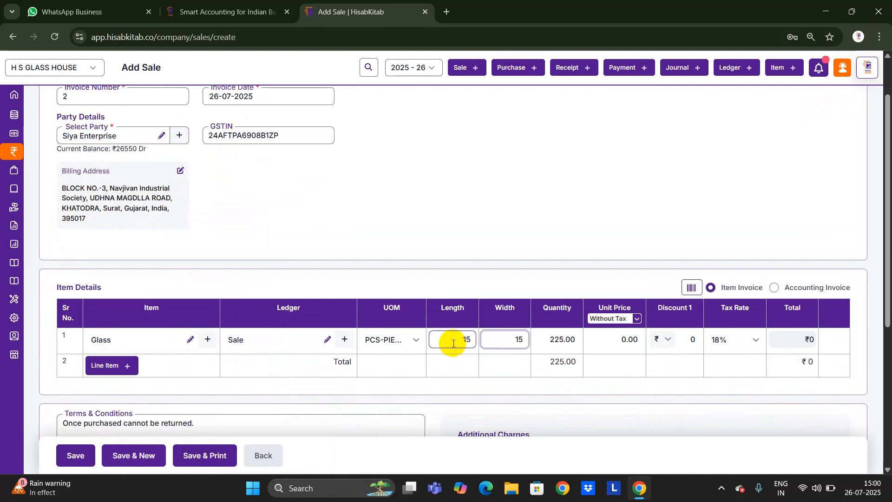
pyautogui.write('1510')
pyautogui.press('BackSpace')
pyautogui.press('BackSpace')
pyautogui.press('BackSpace')
pyautogui.press('BackSpace')
pyautogui.write('10')
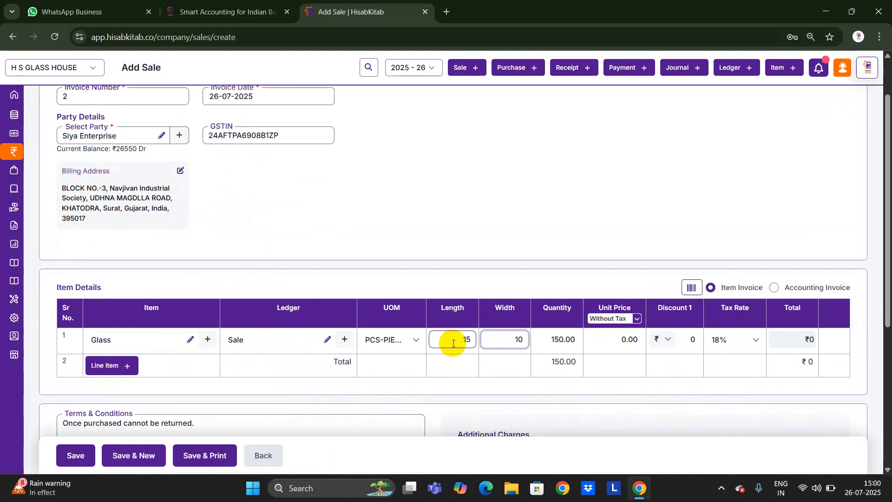
# Change the length on the Glass line to 10
pyautogui.click(453, 344)
pyautogui.write('1')
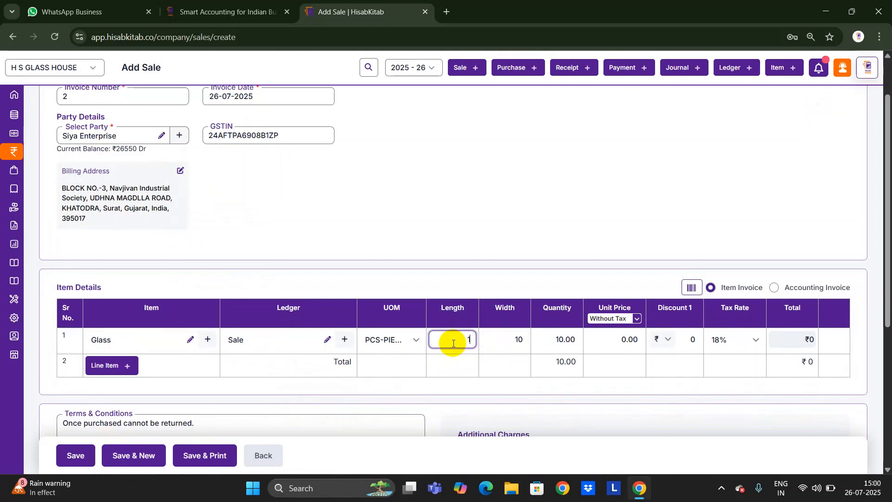
pyautogui.write('0')
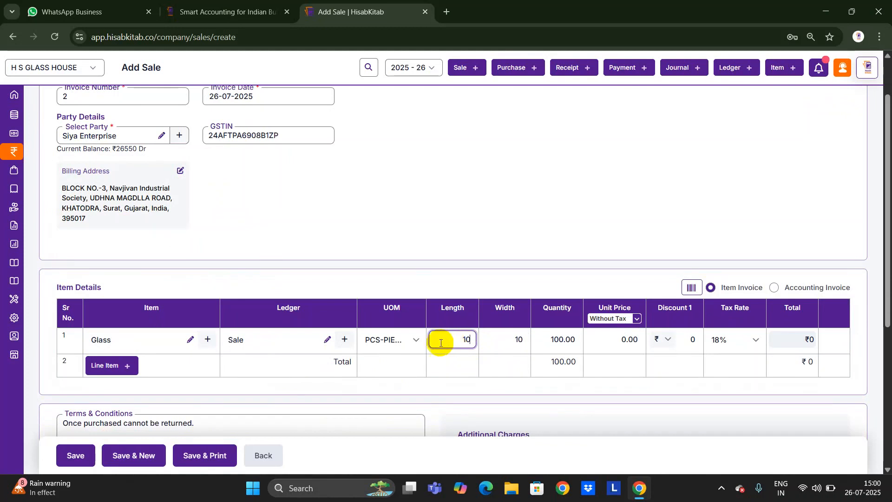
# Check the line's available units, change the Glass item's primary unit of measurement to MTR-METERS, and save the item
pyautogui.click(385, 340)
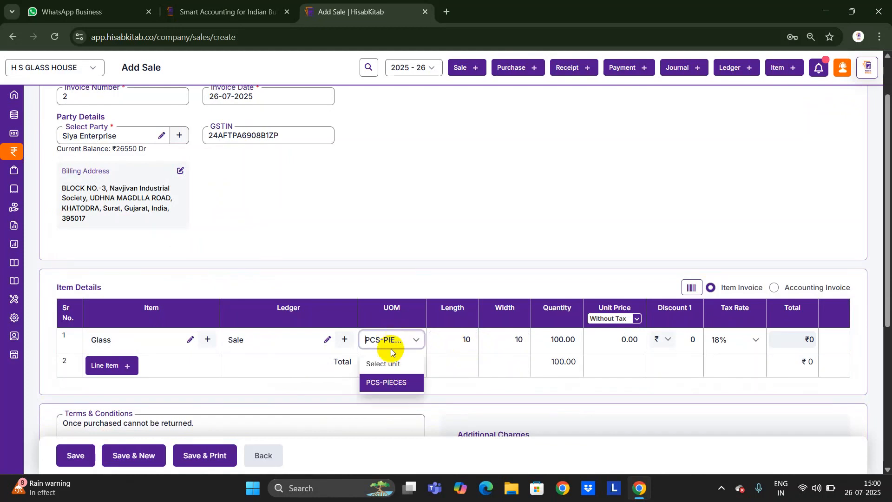
pyautogui.click(190, 339)
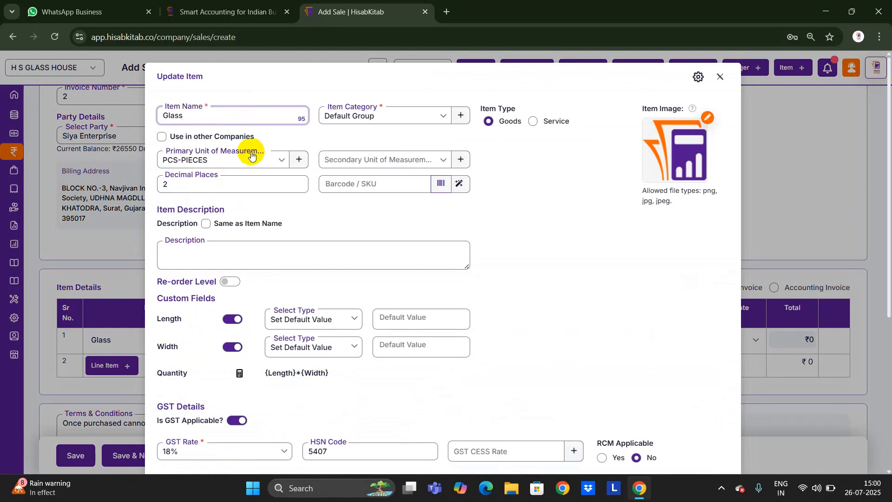
pyautogui.click(250, 158)
pyautogui.write('mtr')
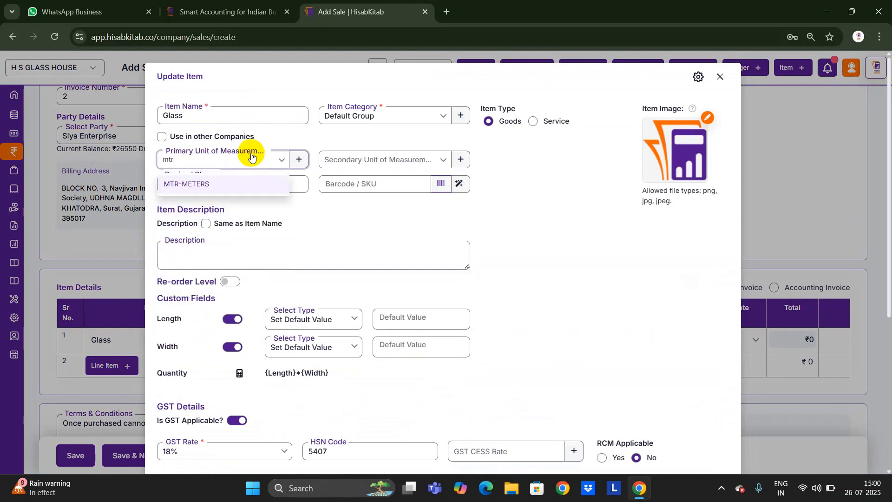
pyautogui.press('Return')
pyautogui.scroll(-3, 266, 259)
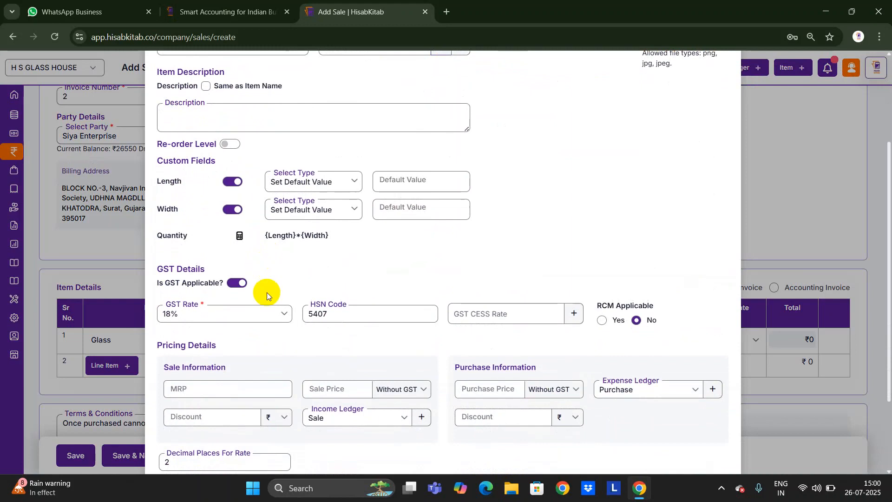
pyautogui.scroll(-2, 265, 297)
pyautogui.click(180, 441)
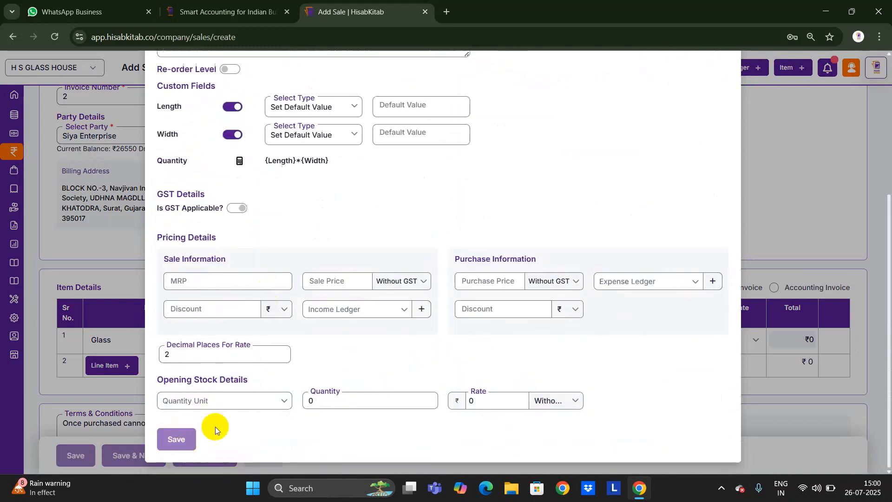
# Enter a length of 10, a width of 10 and a unit price of 50 on the Glass line
pyautogui.click(458, 343)
pyautogui.write('10')
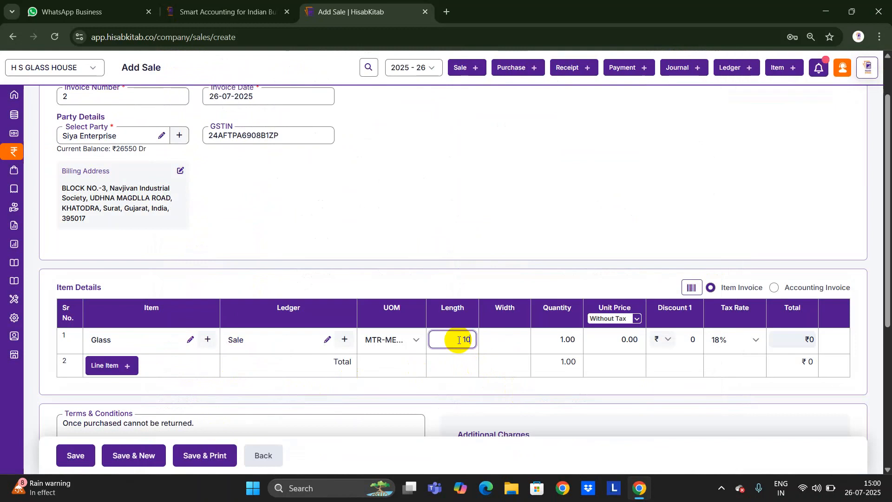
pyautogui.press('Tab')
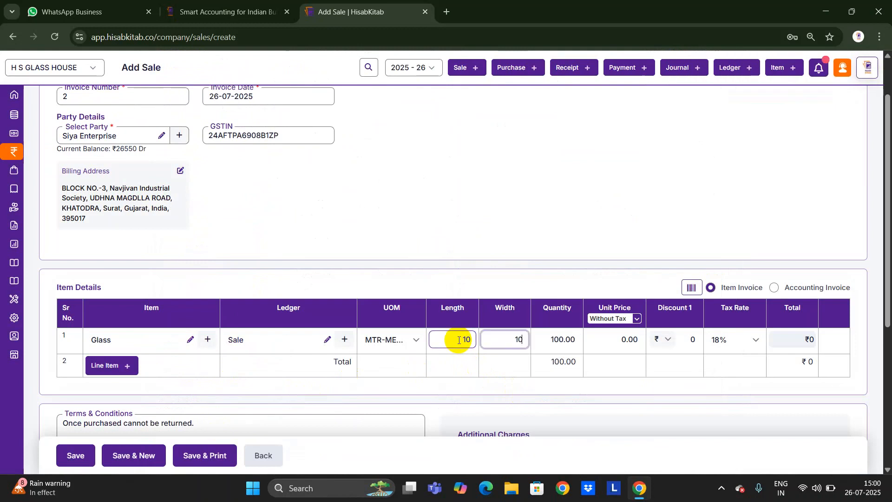
pyautogui.write('10')
pyautogui.press('Tab')
pyautogui.write('50')
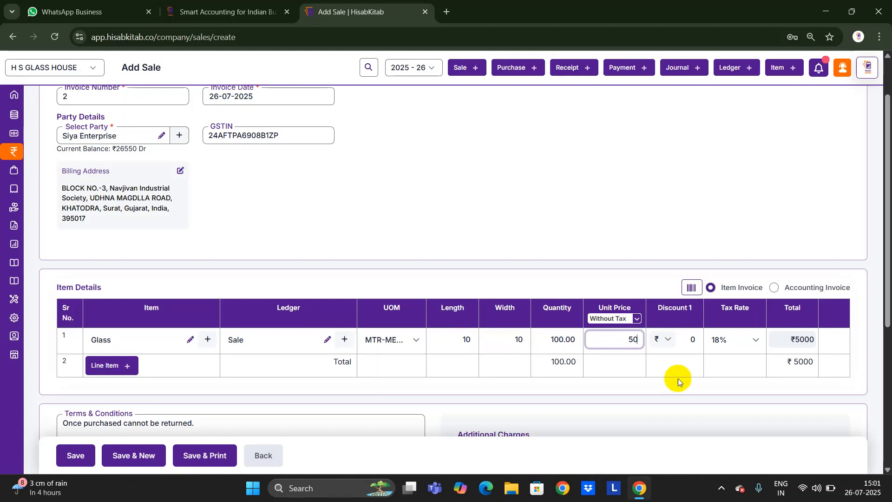
# Save the sale invoice for printing, review its PDF preview from header to terms, and close the preview
pyautogui.scroll(-3, 678, 378)
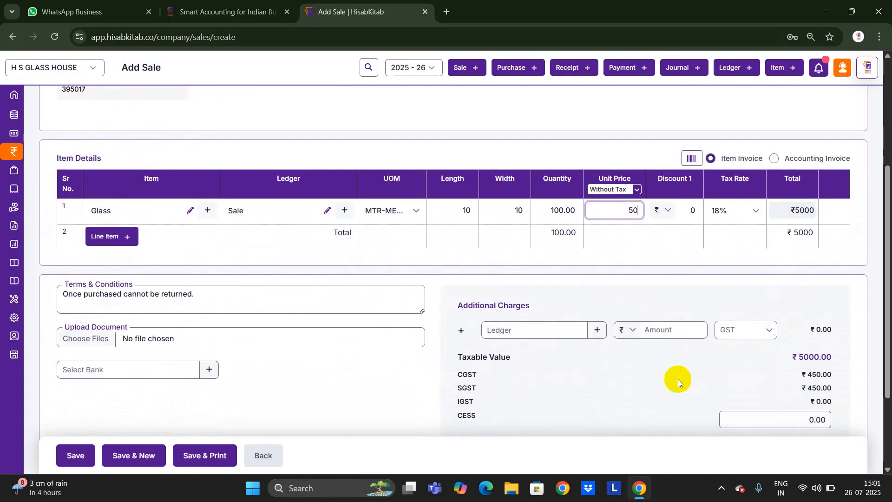
pyautogui.click(213, 454)
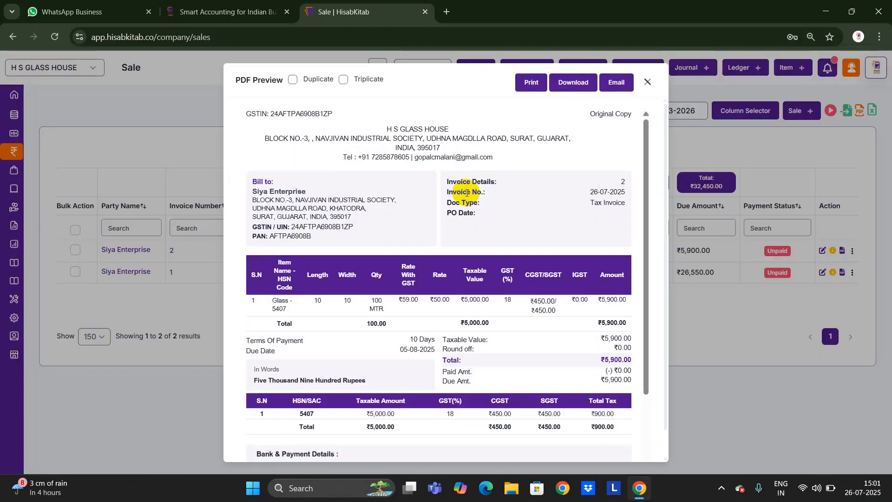
pyautogui.scroll(-2, 291, 325)
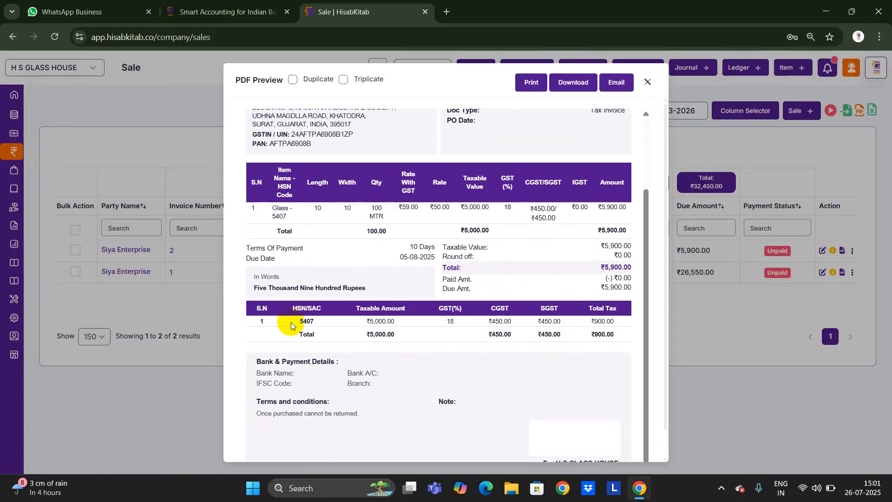
pyautogui.scroll(2, 291, 325)
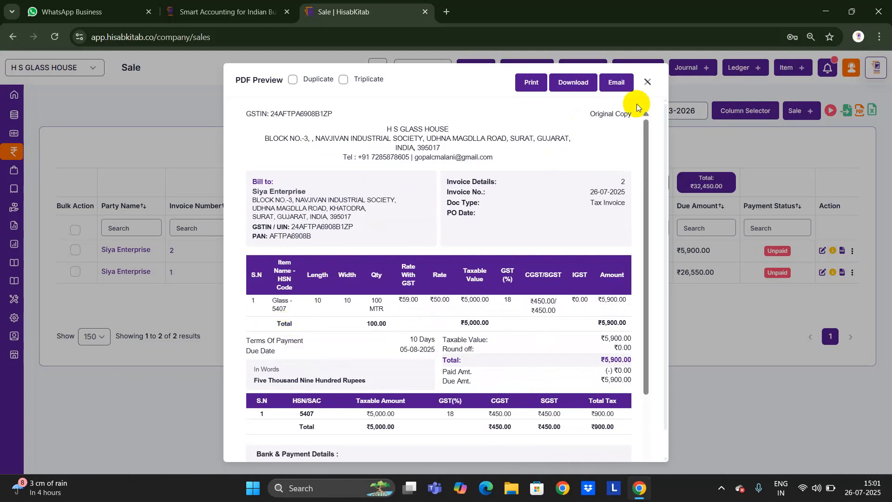
pyautogui.click(653, 82)
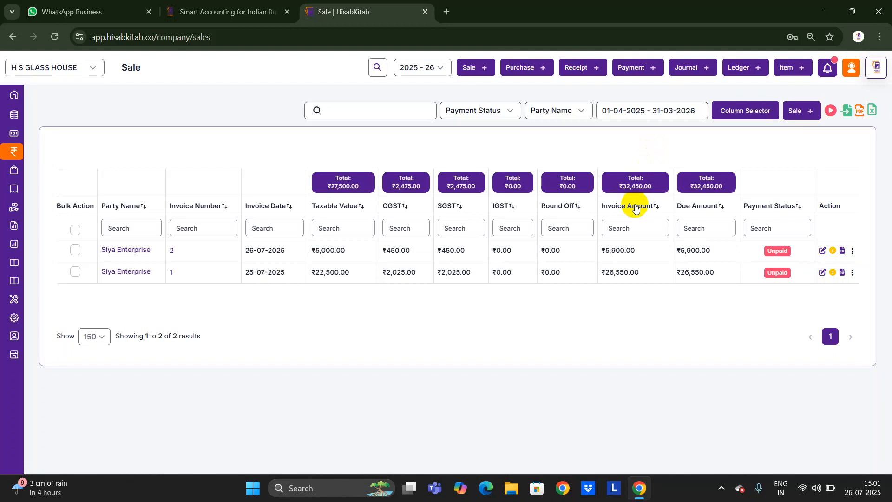
# Switch the active company from H S GLASS HOUSE to DHANLAXMI ENTERPRISE
pyautogui.click(47, 148)
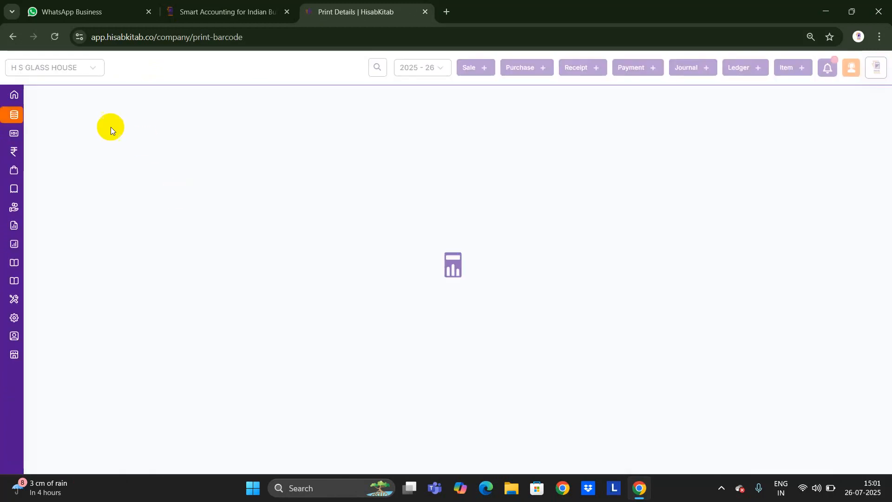
pyautogui.click(59, 65)
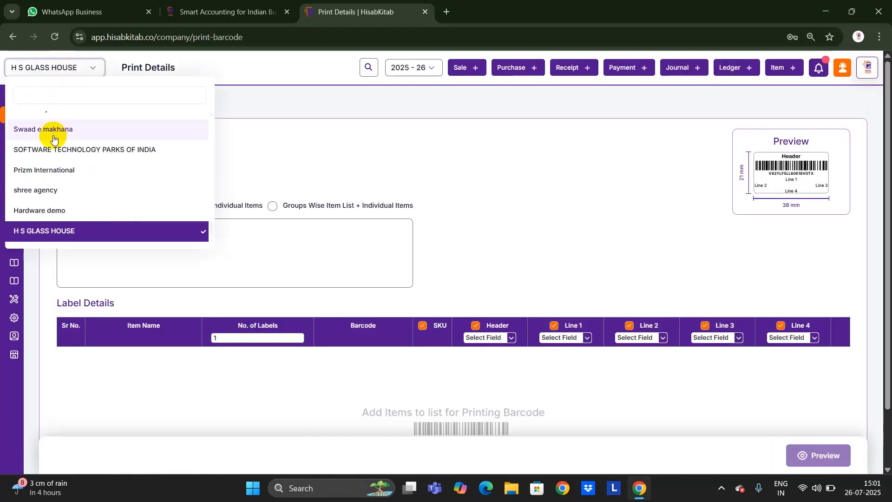
pyautogui.scroll(5, 74, 172)
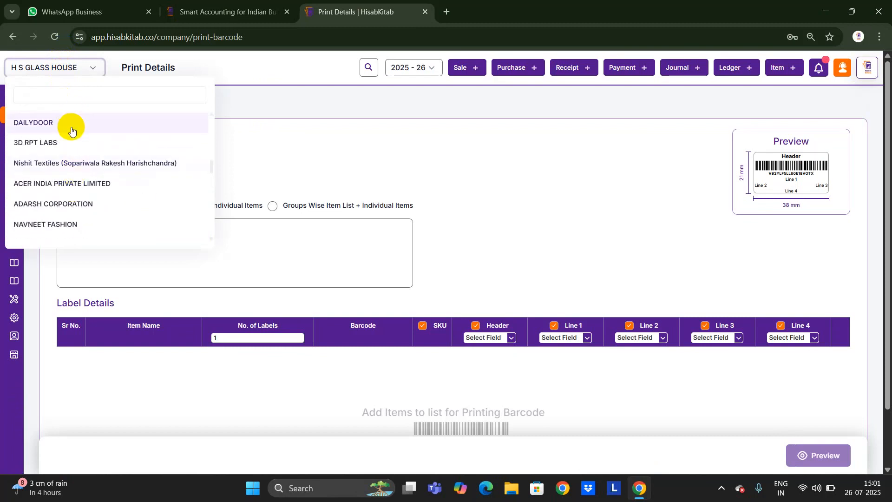
pyautogui.write('da')
pyautogui.press('BackSpace')
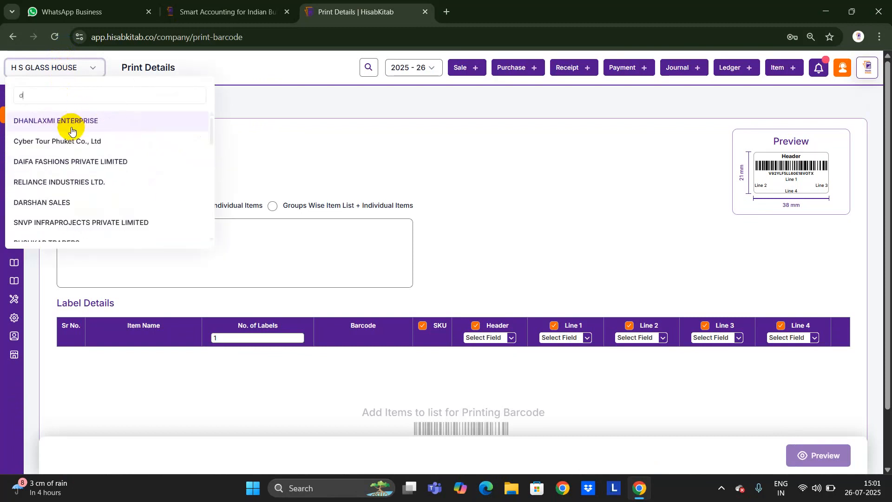
pyautogui.write('ha')
pyautogui.click(71, 129)
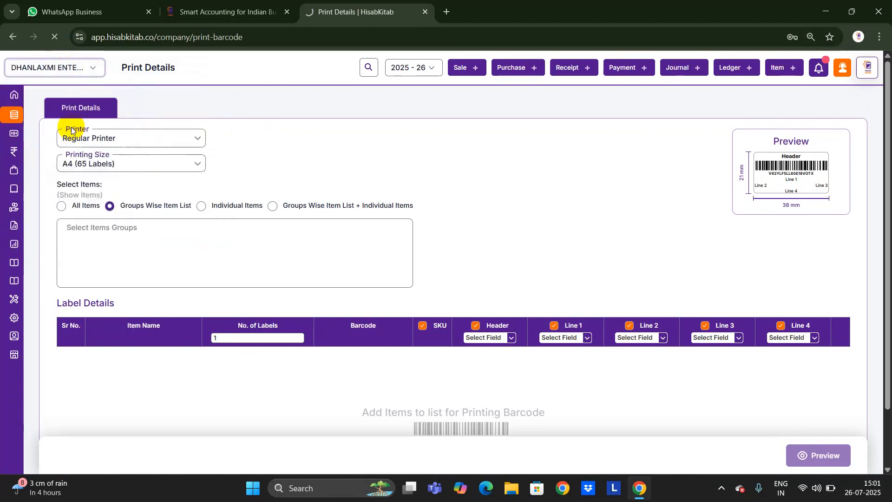
# Open the Print Barcode page for DHANLAXMI ENTERPRISE and load all items into the label details
pyautogui.click(86, 155)
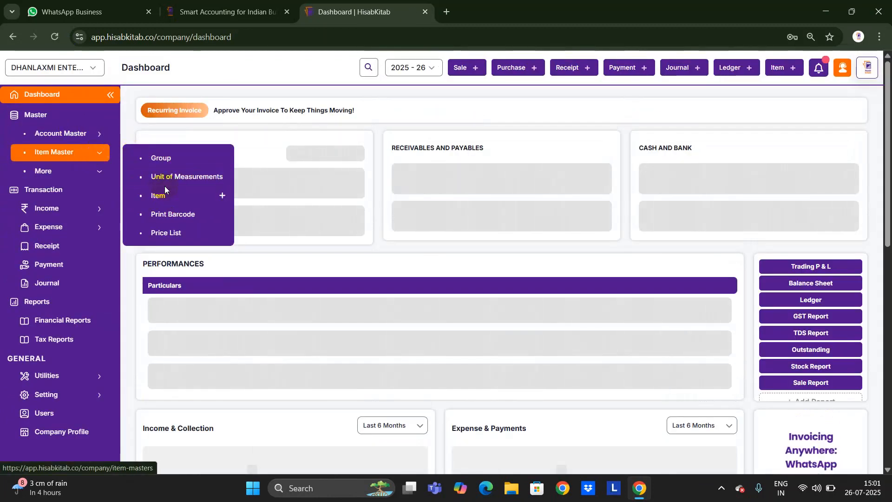
pyautogui.click(163, 215)
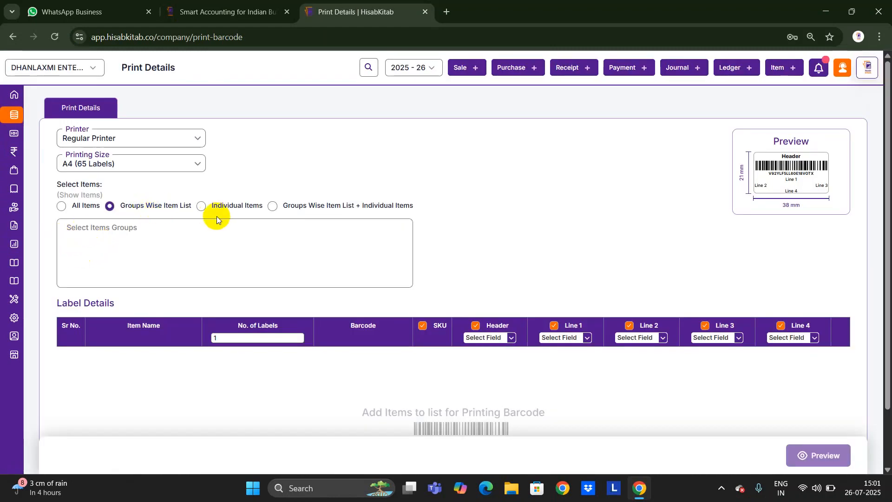
pyautogui.click(202, 208)
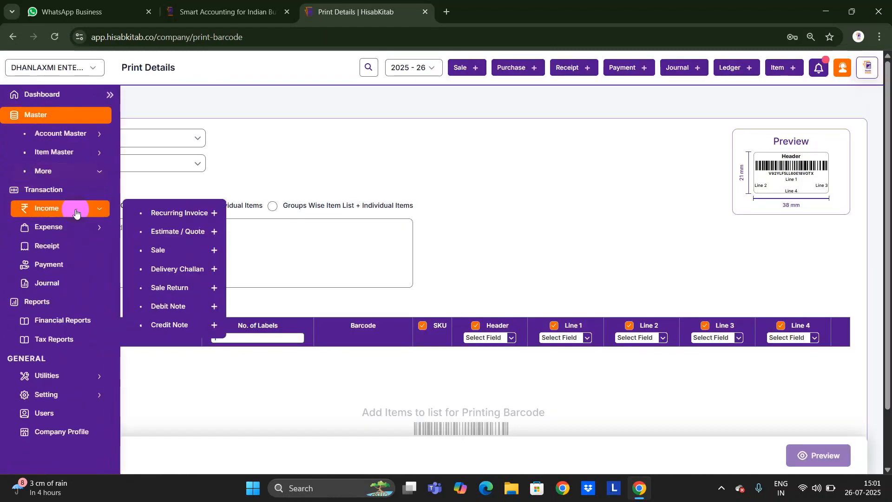
pyautogui.click(61, 205)
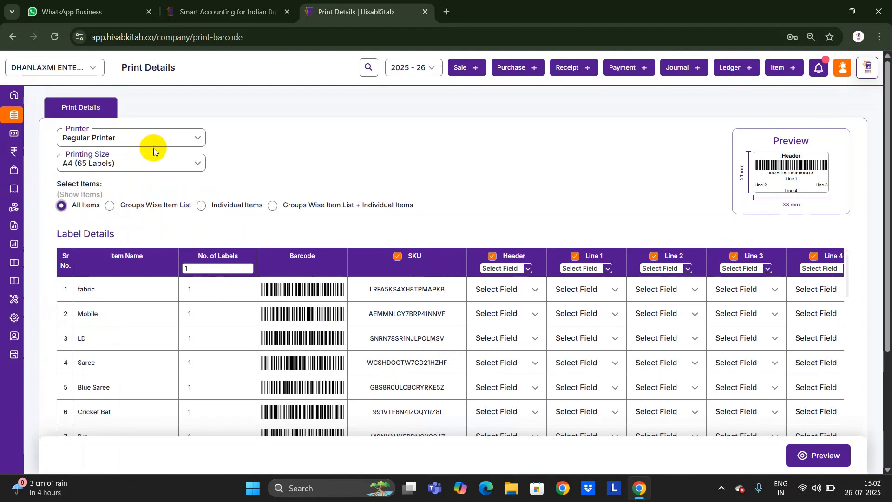
# Set the barcode printer to Label Printer and check the fields for adding a custom barcode size without saving one
pyautogui.click(162, 138)
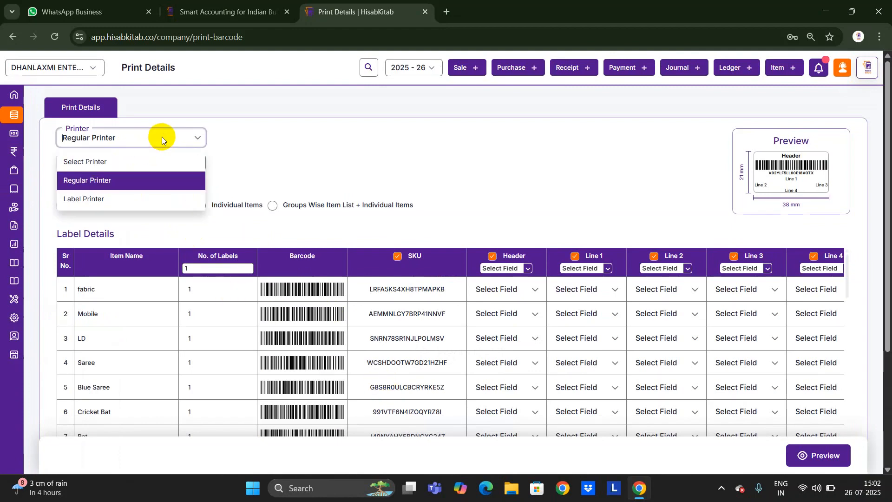
pyautogui.click(110, 199)
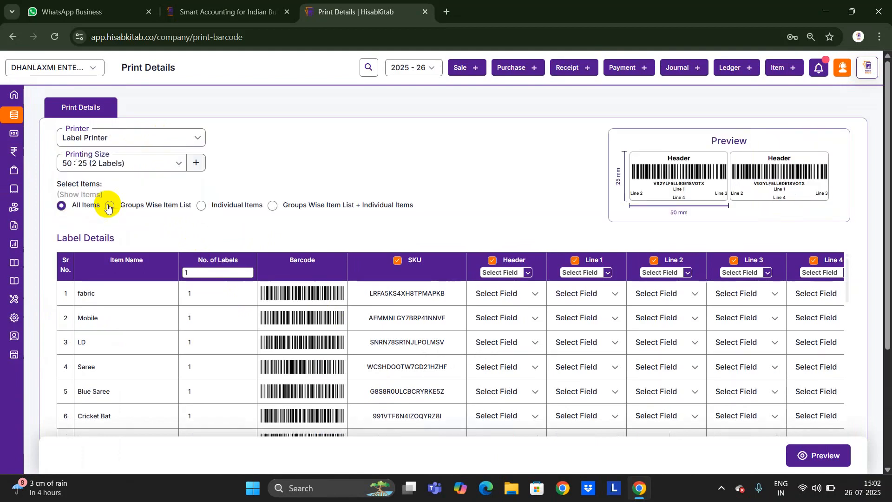
pyautogui.click(195, 162)
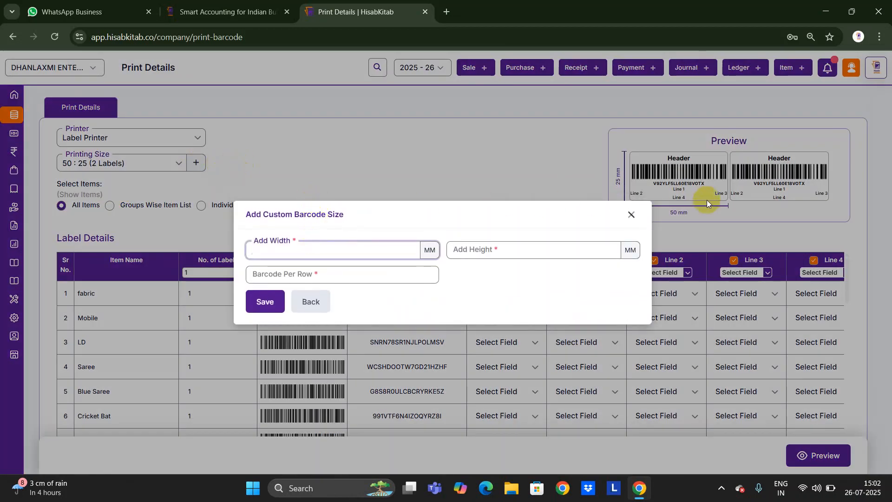
pyautogui.click(627, 222)
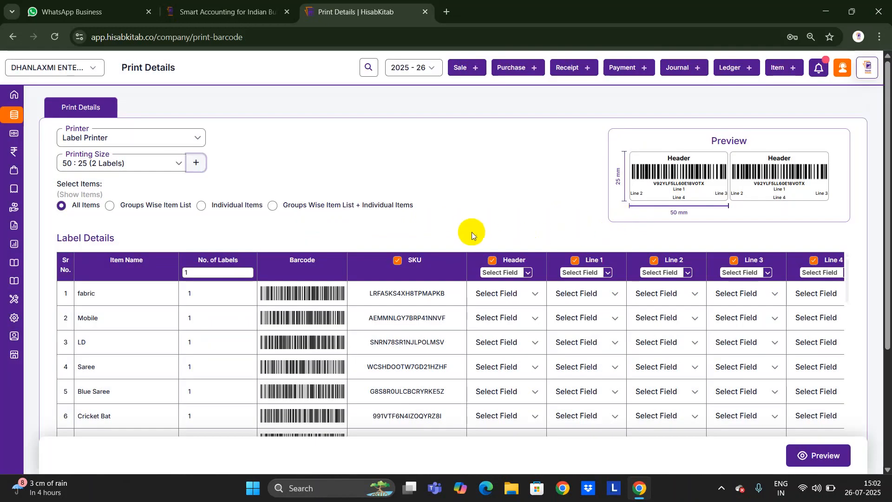
# Examine the label details of all items, including label counts, barcodes, SKUs and the selectable header and line fields
pyautogui.scroll(-3, 468, 231)
pyautogui.scroll(-2, 468, 231)
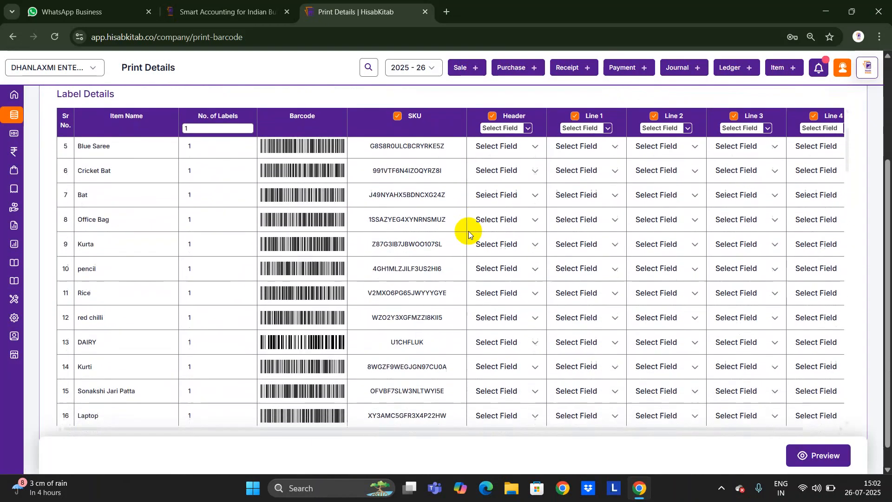
pyautogui.scroll(5, 468, 230)
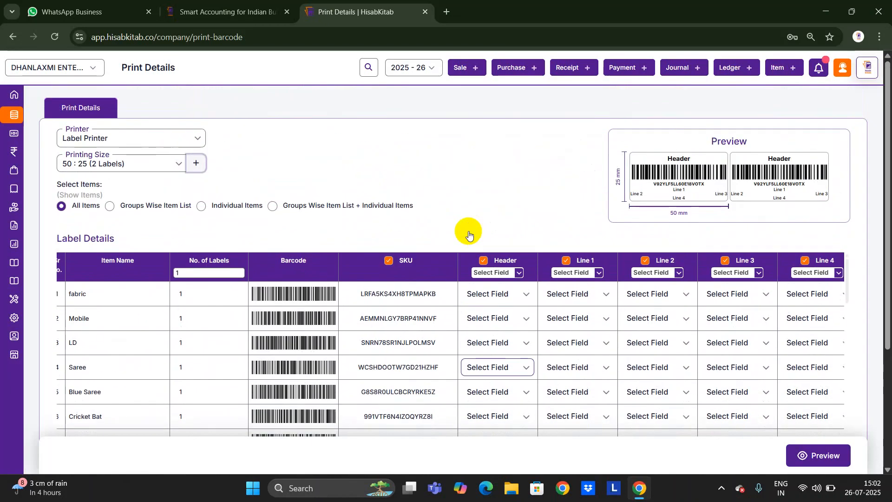
pyautogui.scroll(-2, 468, 234)
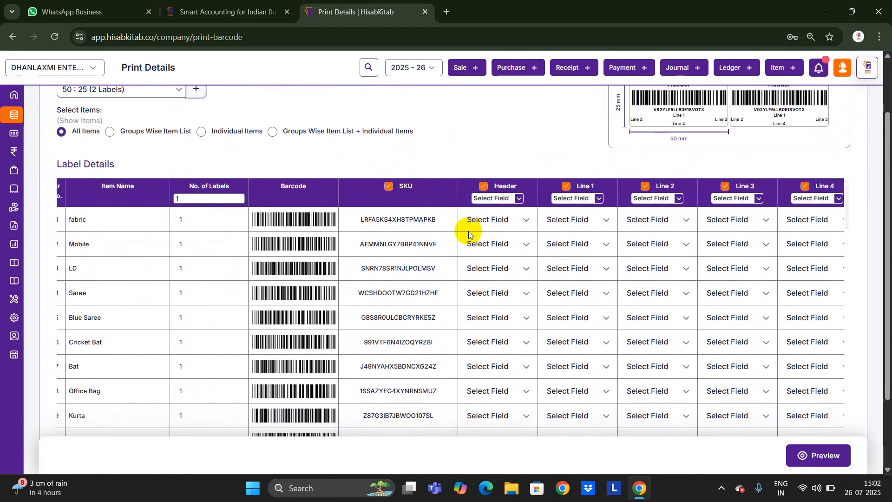
pyautogui.hscroll(-1, 468, 233)
pyautogui.scroll(2, 468, 230)
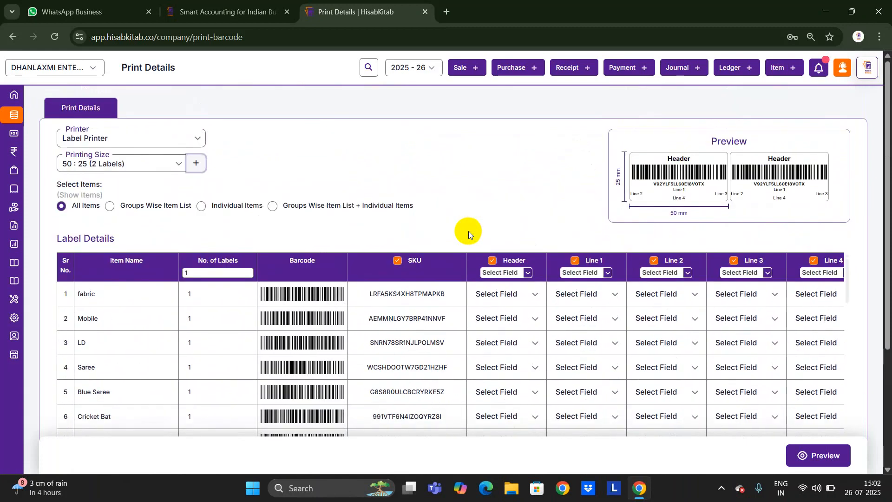
pyautogui.scroll(-2, 468, 231)
pyautogui.scroll(-2, 468, 234)
pyautogui.scroll(2, 468, 234)
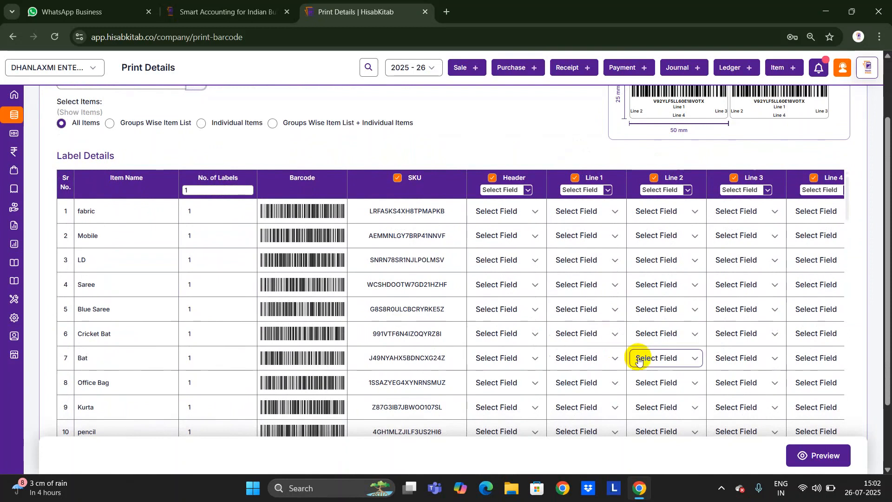